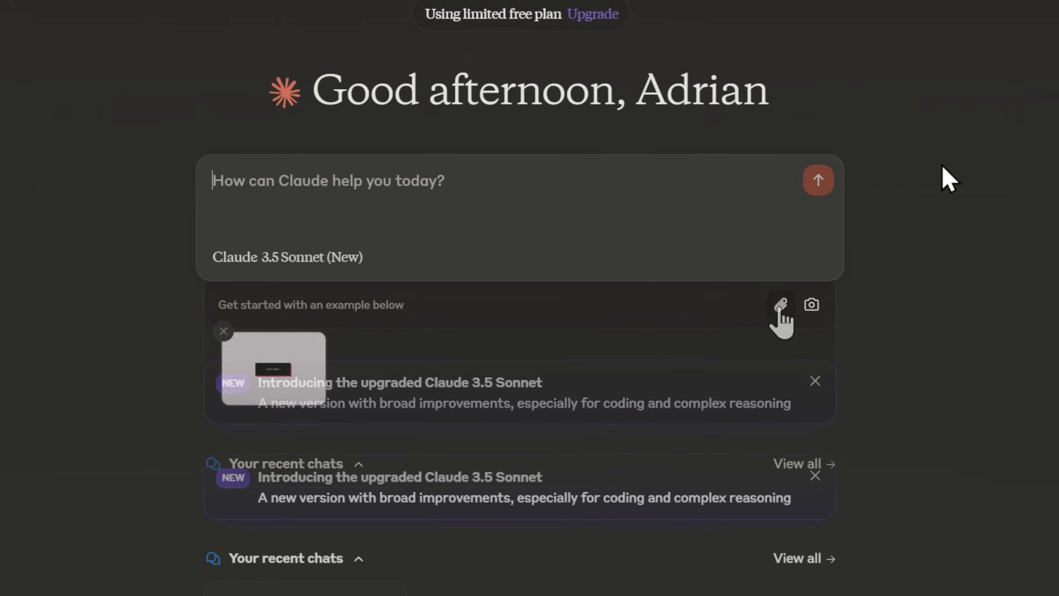
# Send the 'I would…' replication request with the button image; get HTML/CSS for a black Learn more button
pyautogui.write('I would like to replicate this button using basic html and css')
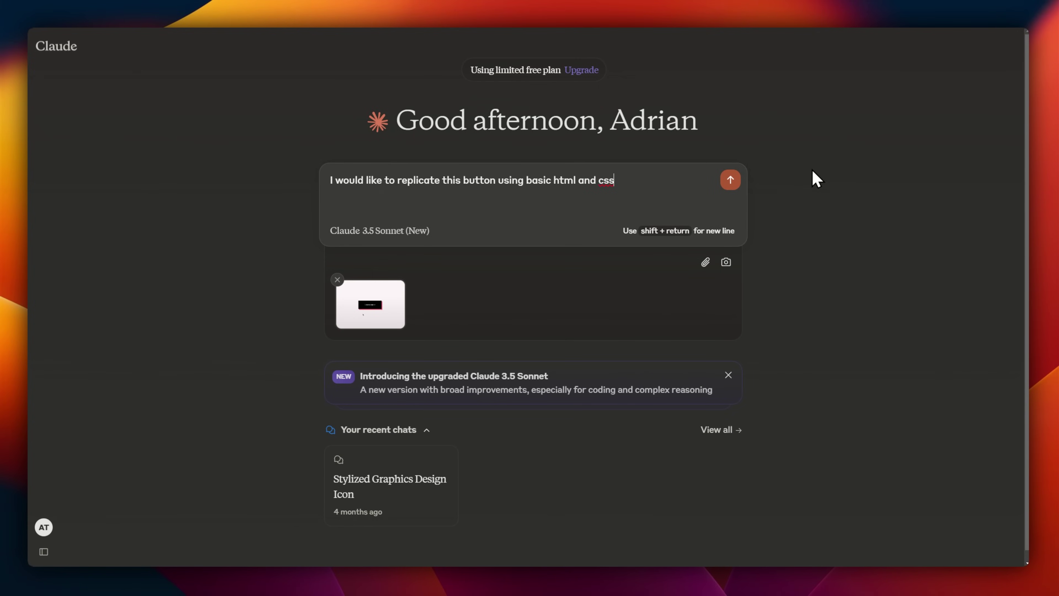
pyautogui.press('Return')
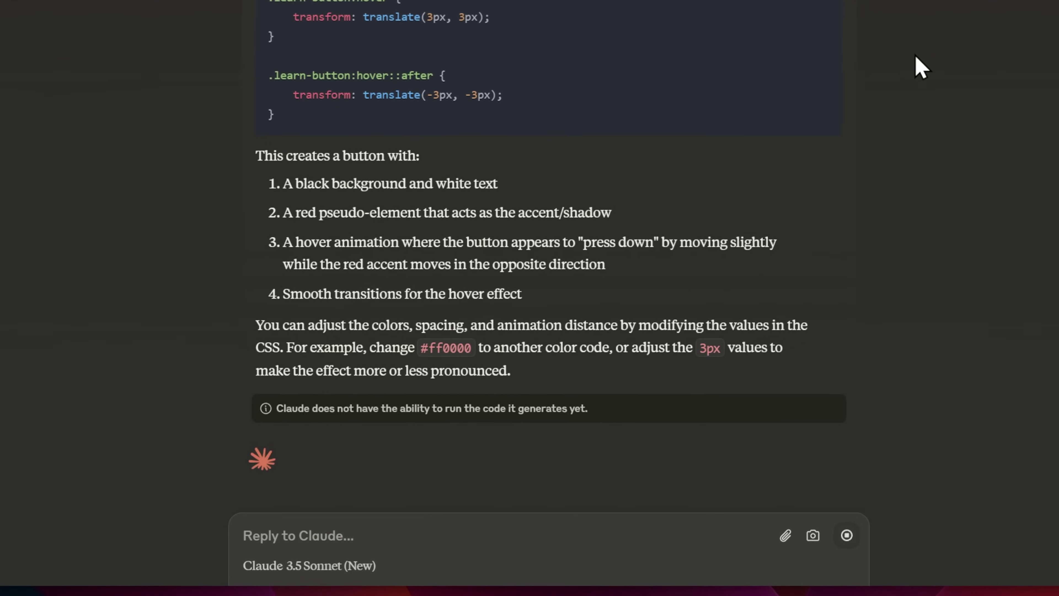
pyautogui.scroll(15, 538, 351)
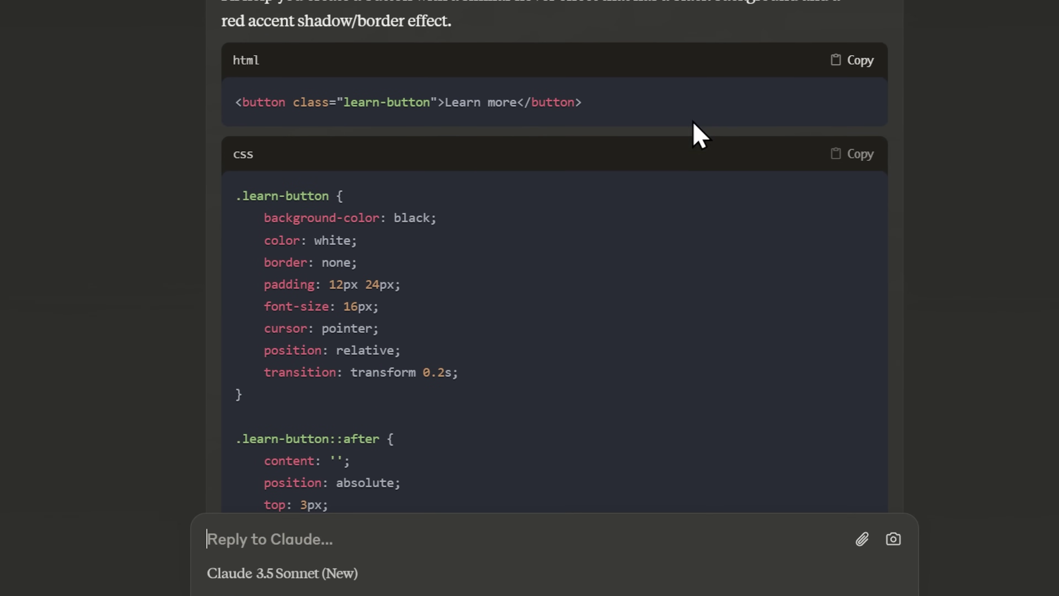
pyautogui.scroll(3, 432, 208)
pyautogui.scroll(-20, 440, 170)
# Ask 'Can you provide a html preview of this', then copy the Learn More Button Preview source code
pyautogui.write('Can you pro')
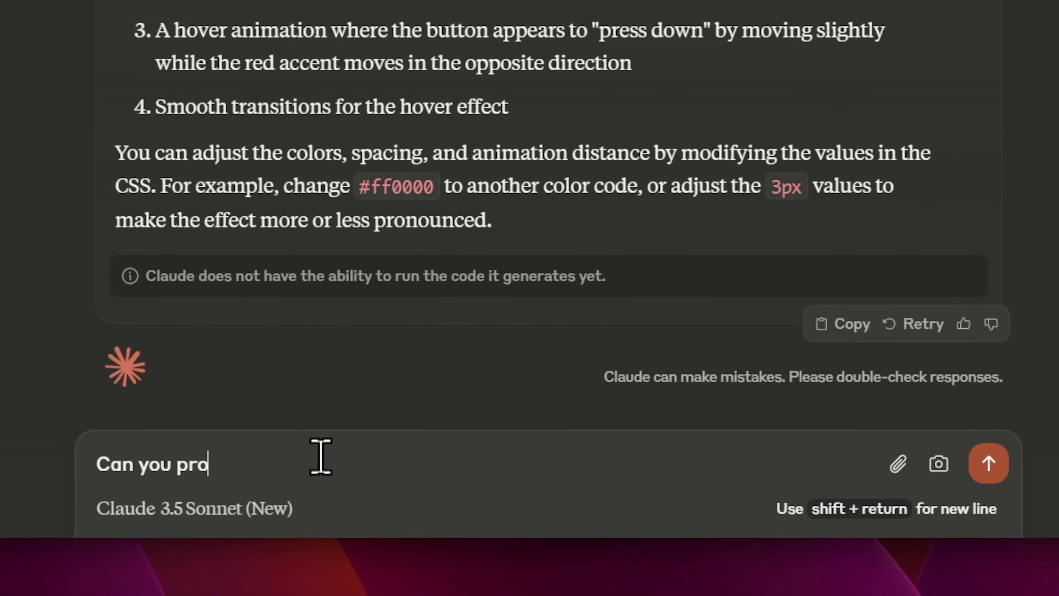
pyautogui.write('vide a html preview of this')
pyautogui.press('Return')
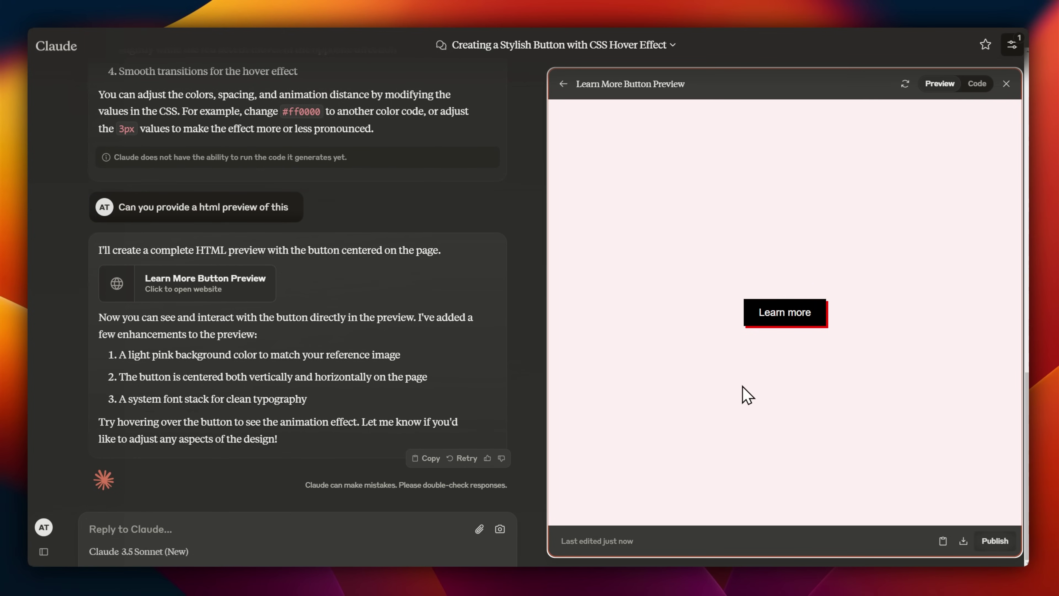
pyautogui.click(976, 83)
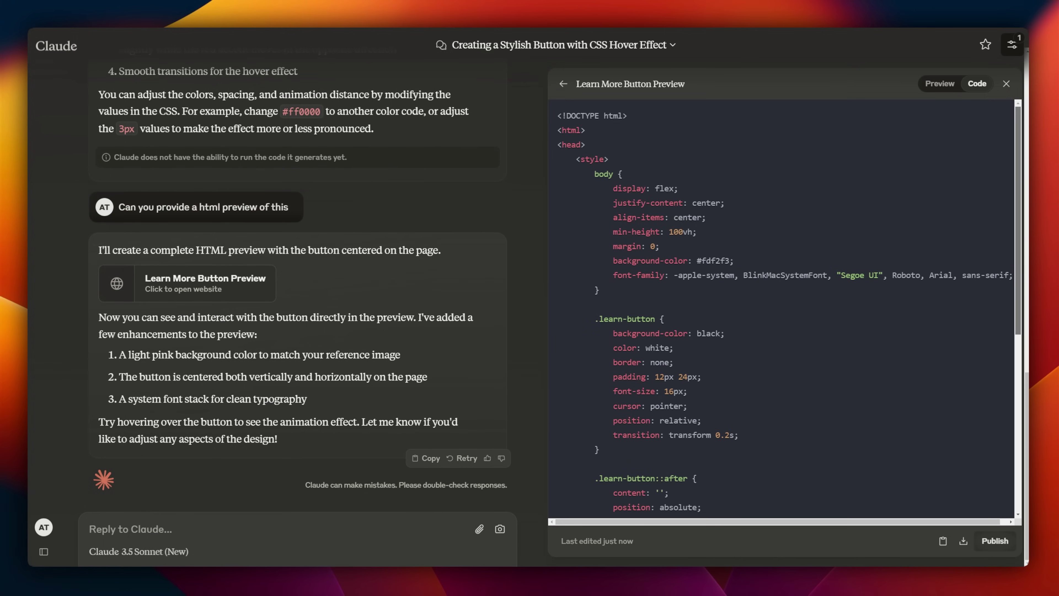
pyautogui.scroll(-10, 781, 309)
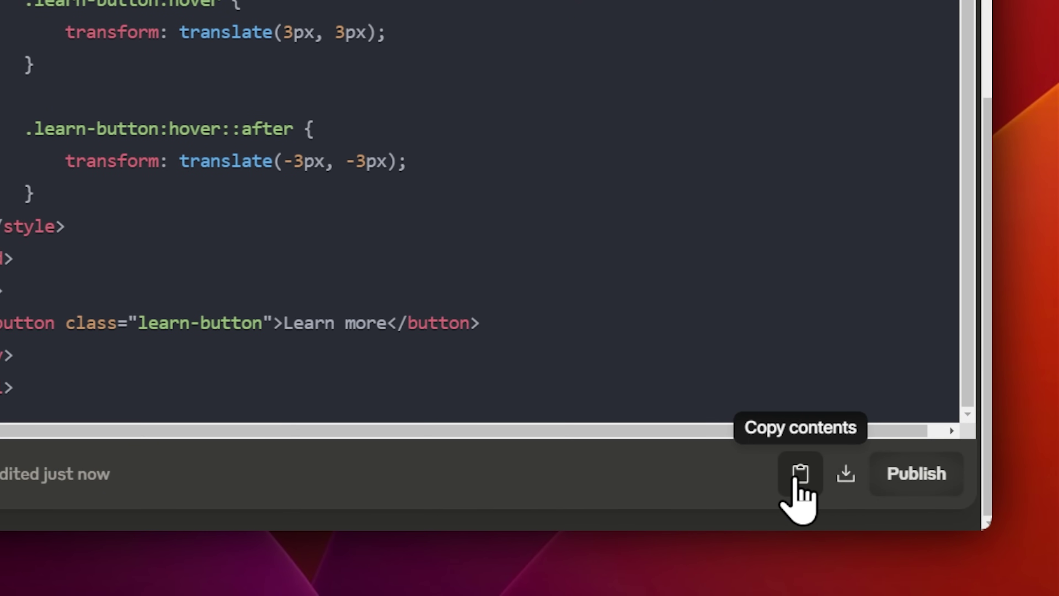
pyautogui.click(797, 476)
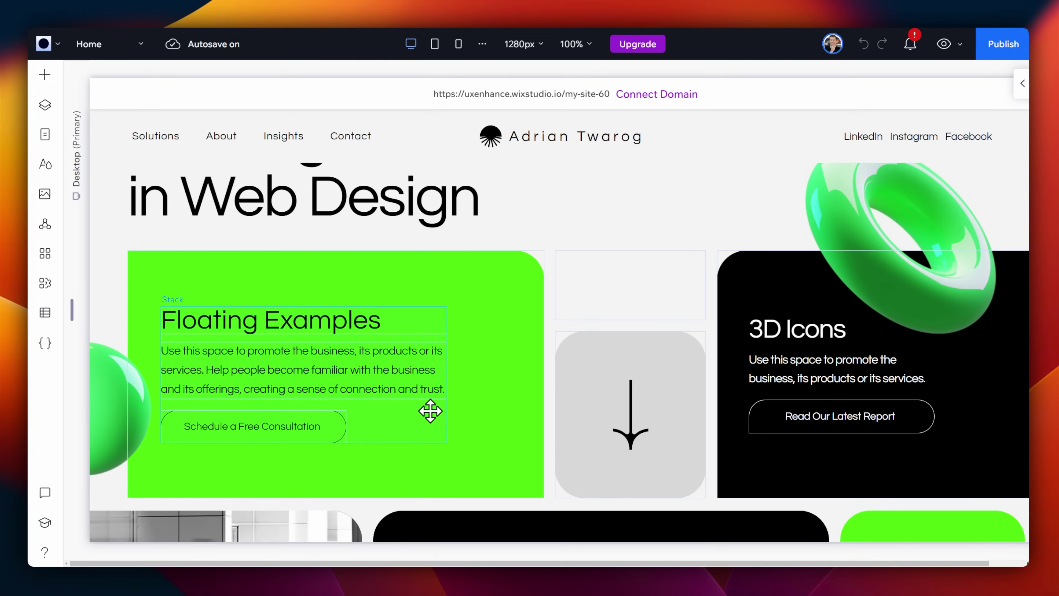
# Add an IFrame element to the Wix Studio canvas and paste the copied HTML into its code
pyautogui.scroll(5, 428, 409)
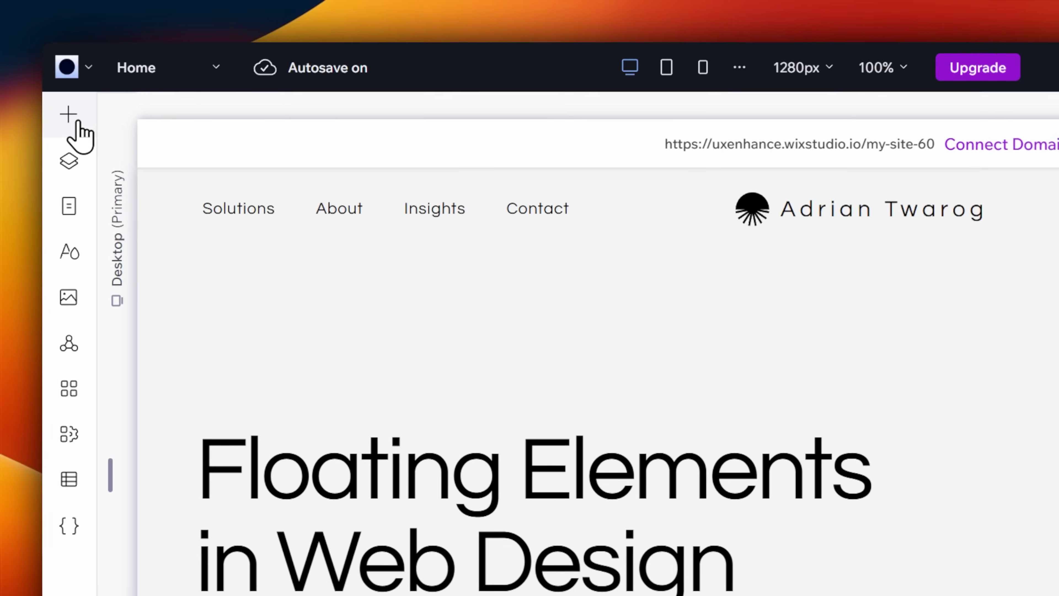
pyautogui.click(71, 117)
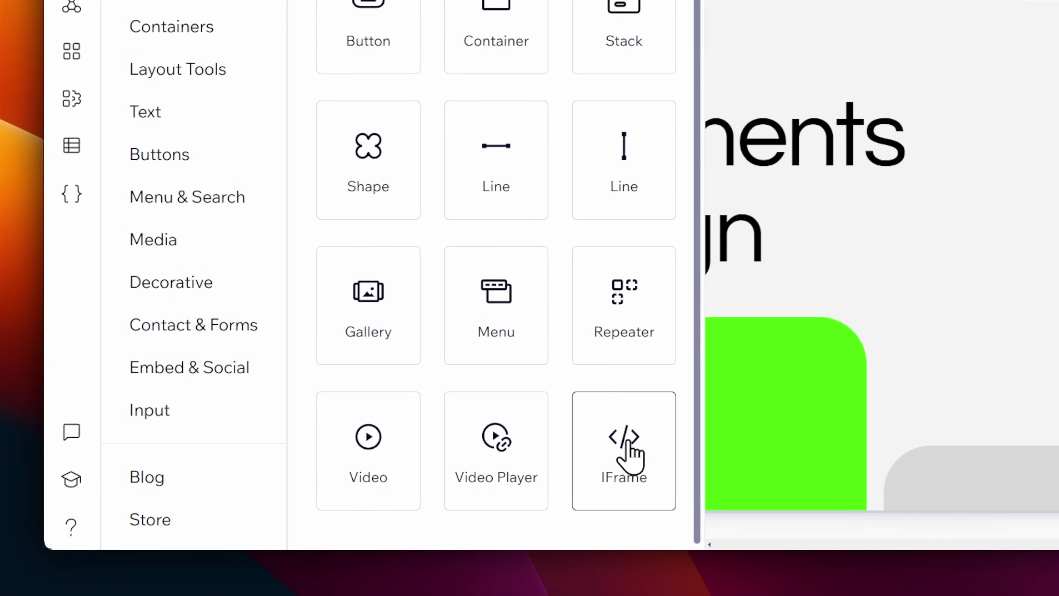
pyautogui.moveTo(628, 454); pyautogui.dragTo(733, 386)
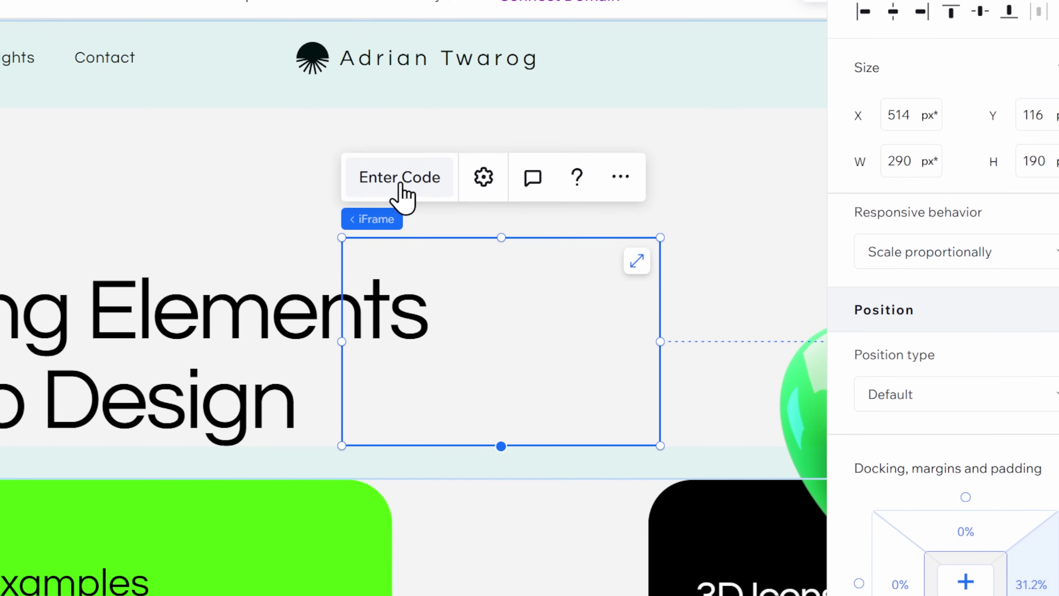
pyautogui.click(620, 199)
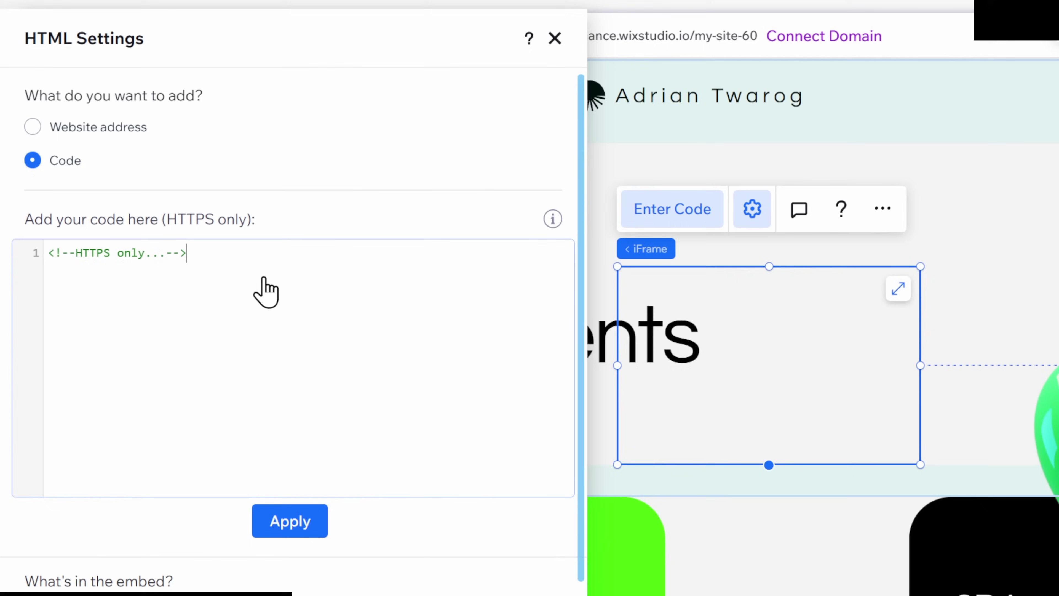
pyautogui.hotkey('ctrl', 'a')
pyautogui.hotkey('ctrl', 'v')
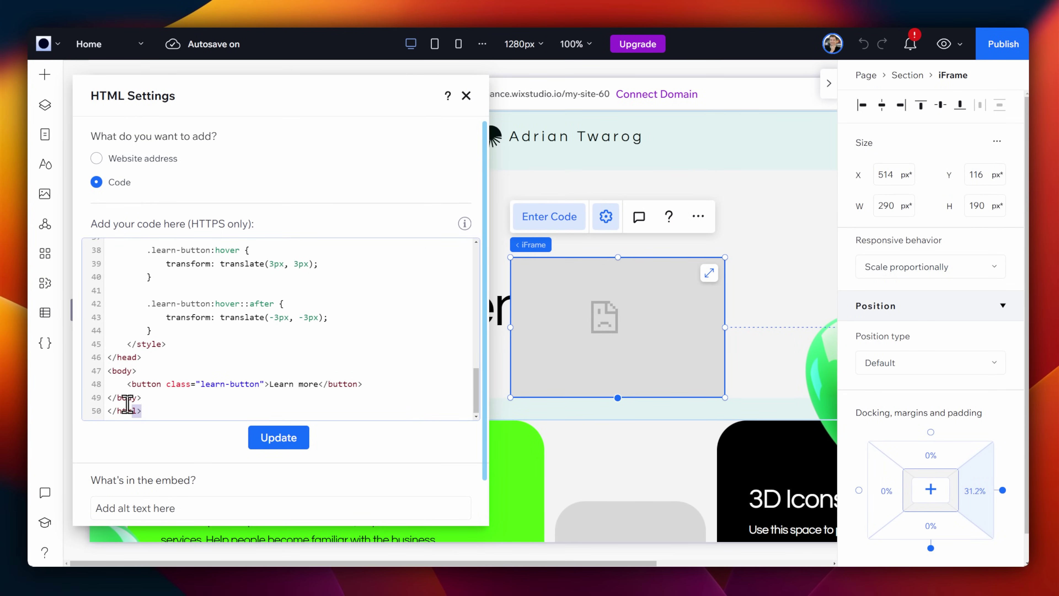
# Trim the pasted HTML's extra tags, apply it, and move the button onto the green Floating Examples card
pyautogui.moveTo(108, 397); pyautogui.dragTo(142, 411)
pyautogui.press('BackSpace')
pyautogui.moveTo(107, 370); pyautogui.dragTo(137, 383)
pyautogui.press('BackSpace')
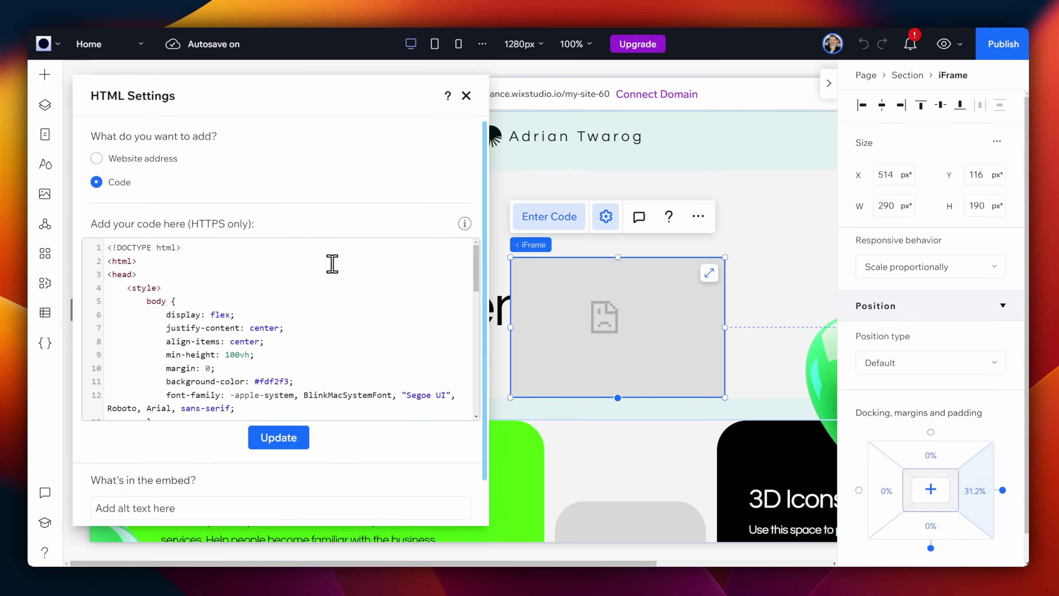
pyautogui.click(466, 95)
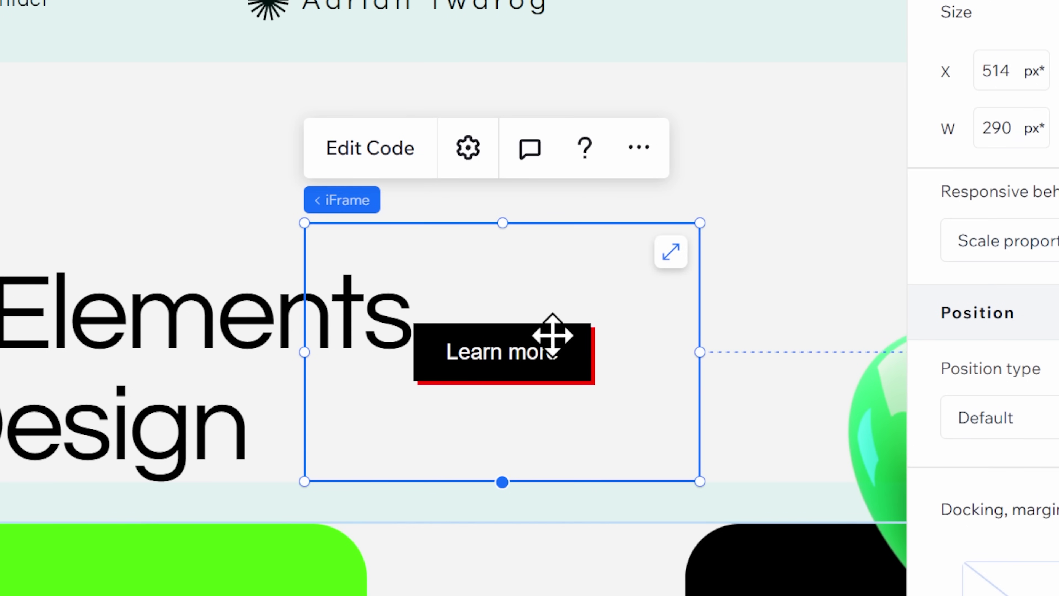
pyautogui.moveTo(447, 340); pyautogui.dragTo(405, 334)
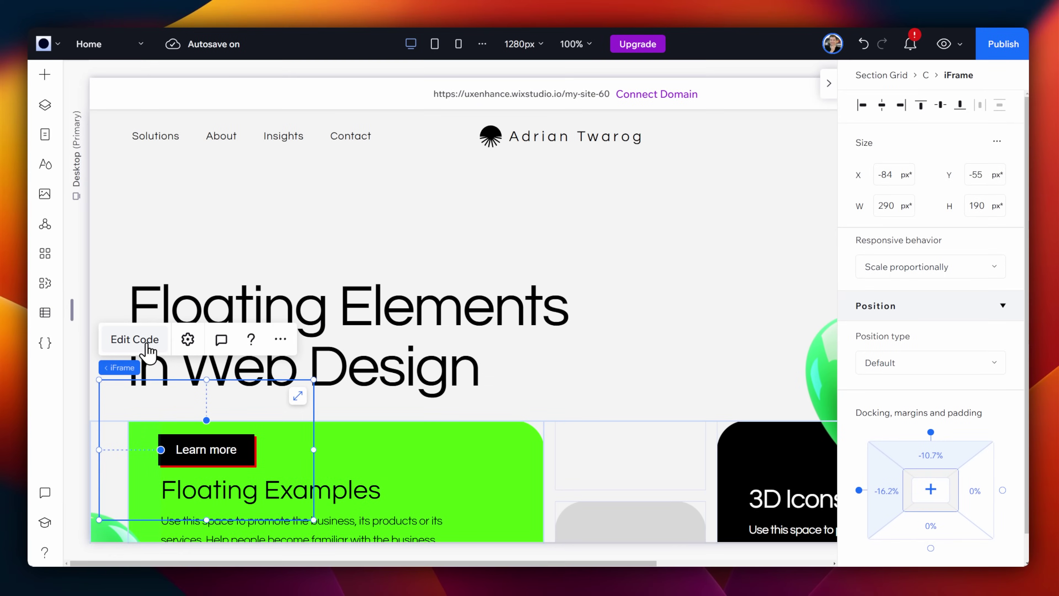
pyautogui.click(134, 339)
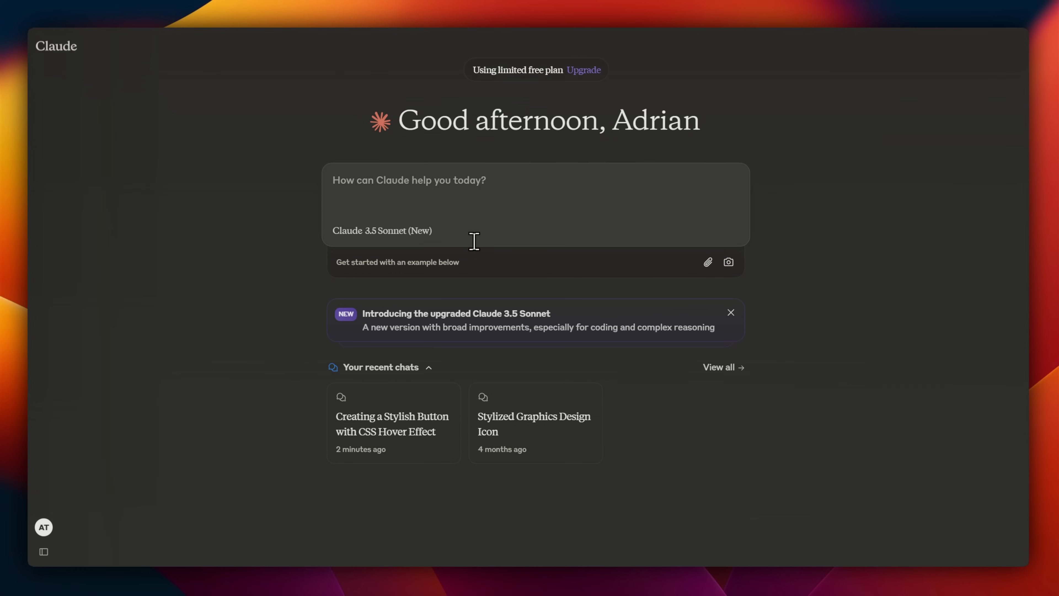
# Upgrade the Claude account to the Pro plan
pyautogui.moveTo(472, 69); pyautogui.dragTo(524, 70)
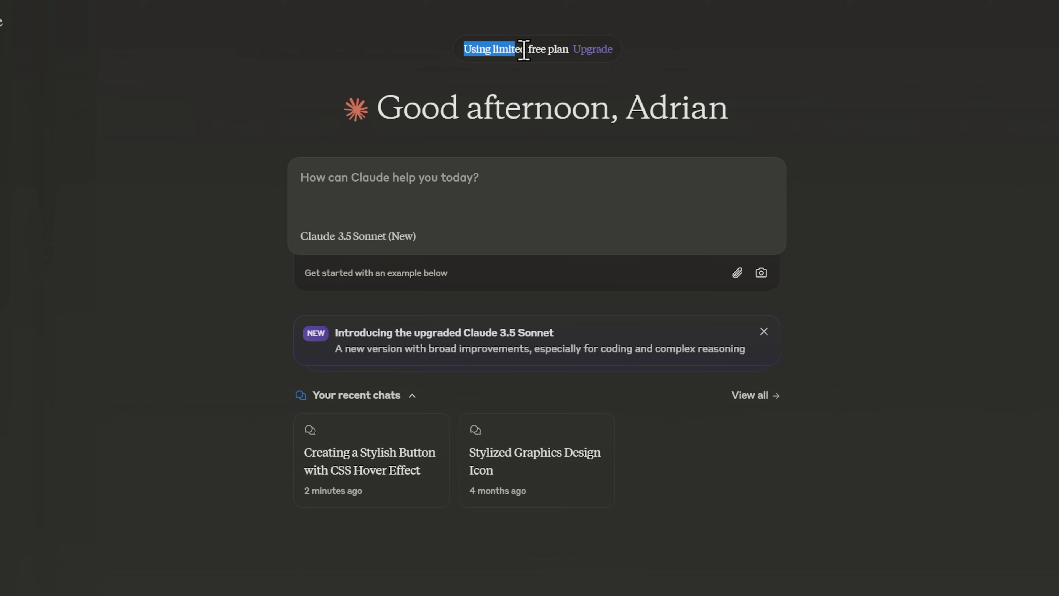
pyautogui.click(592, 50)
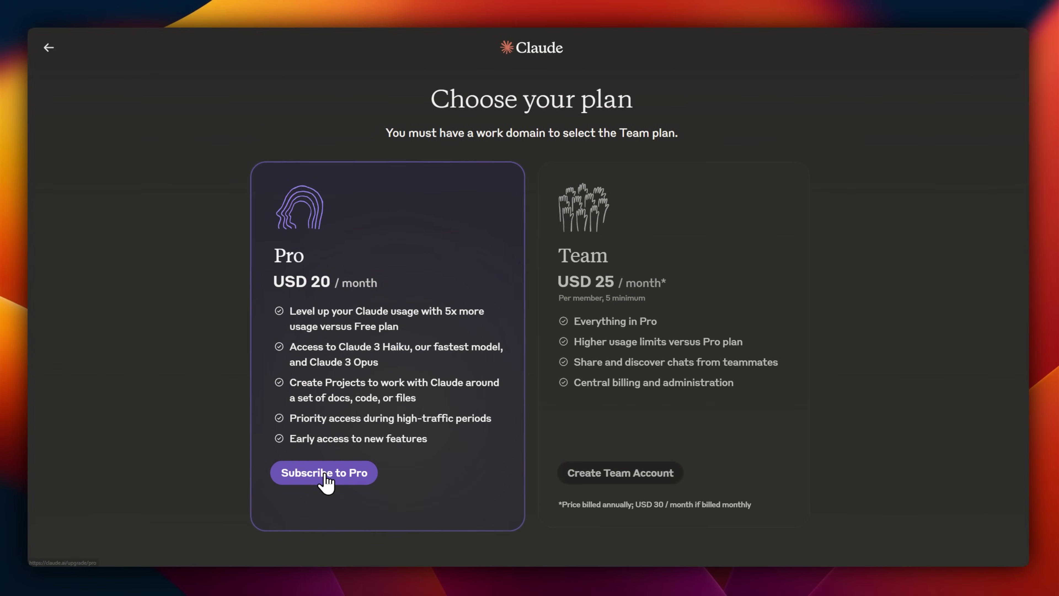
pyautogui.click(324, 474)
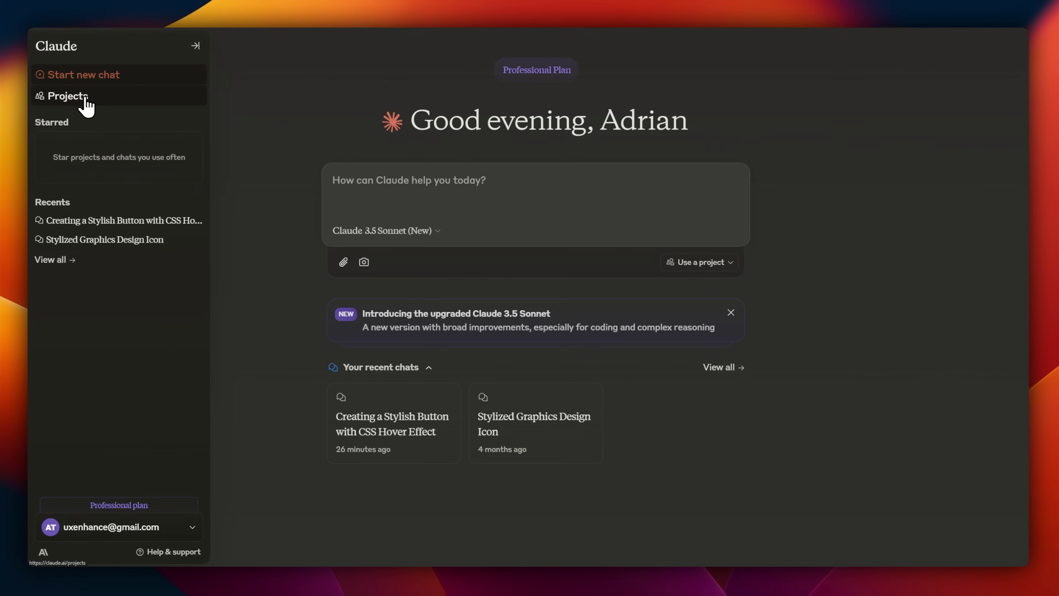
# Start a new Claude project titled 'MidJourney Guide'
pyautogui.click(86, 104)
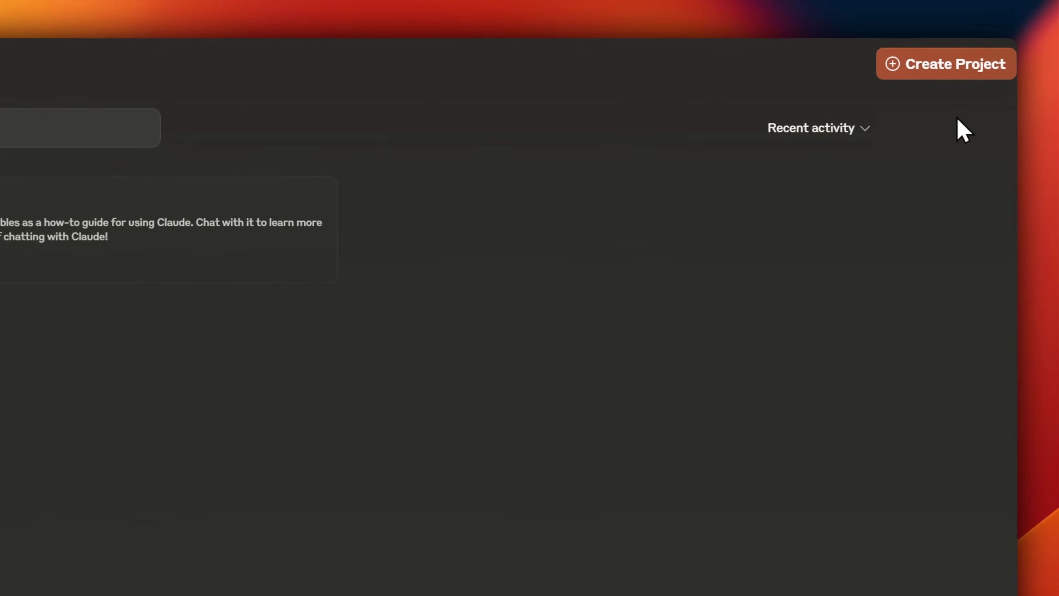
pyautogui.click(955, 64)
pyautogui.write('MidJour')
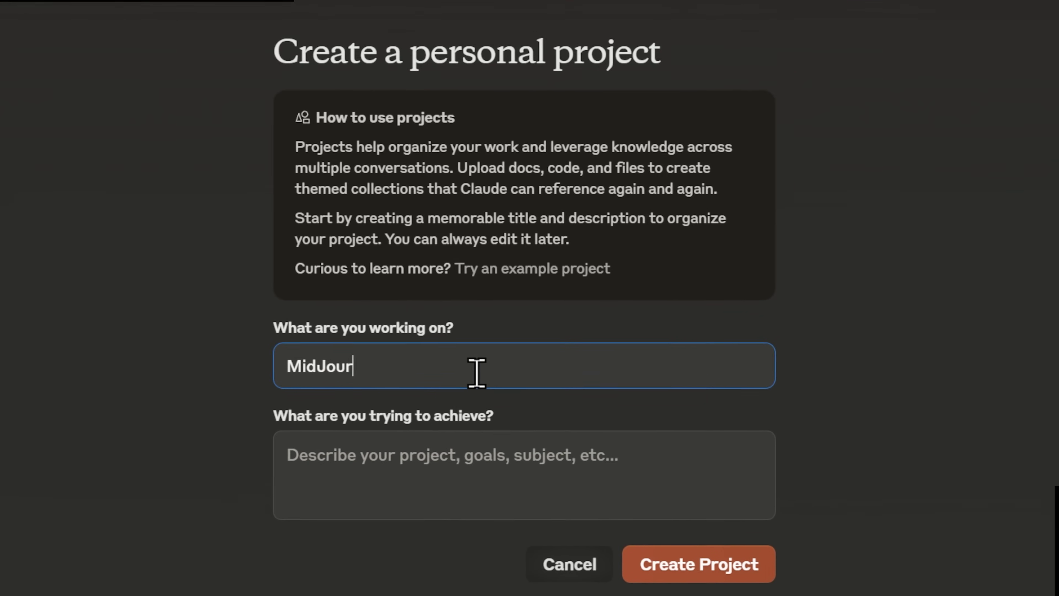
pyautogui.write('ney Guide')
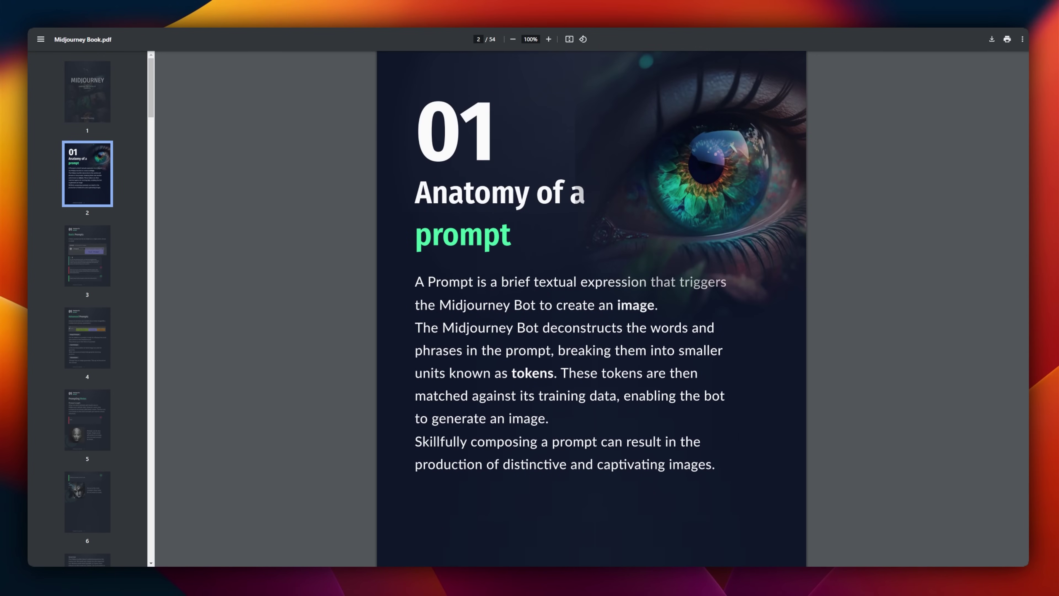
pyautogui.scroll(-15, 591, 309)
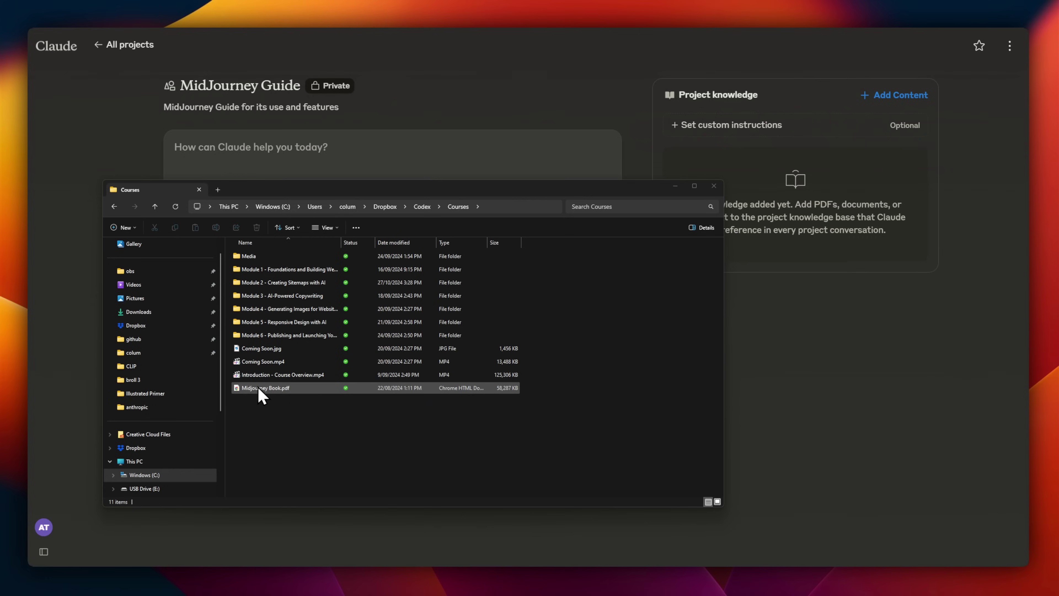
# Compress Midjourney Book.pdf to 16.35 MB in PDF24 and drop it into MidJourney Guide's project knowledge
pyautogui.moveTo(255, 326); pyautogui.dragTo(552, 318)
pyautogui.moveTo(535, 445); pyautogui.dragTo(779, 240)
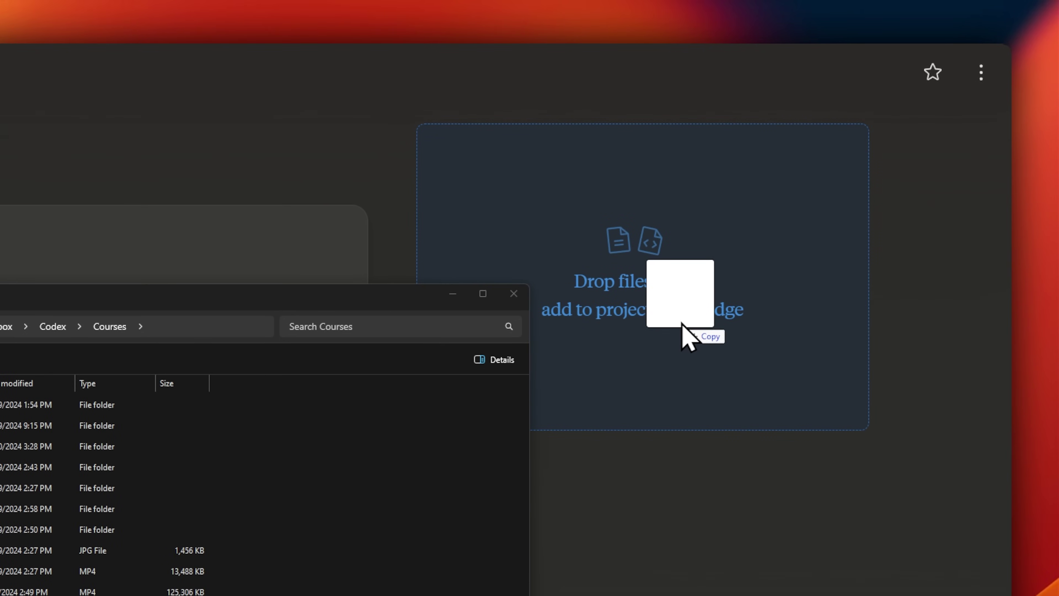
pyautogui.moveTo(682, 324); pyautogui.dragTo(682, 325)
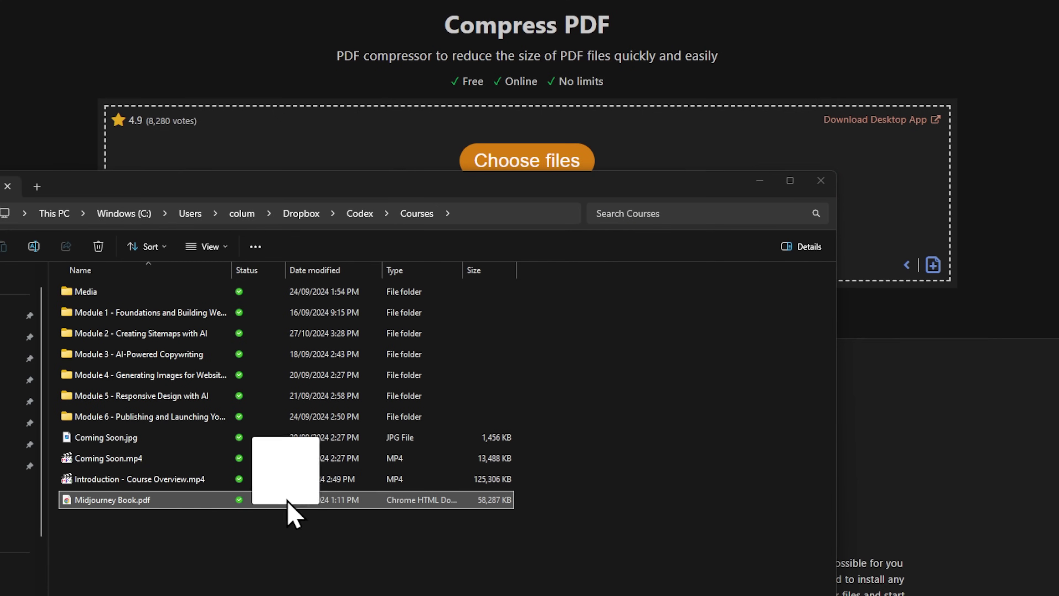
pyautogui.moveTo(288, 501); pyautogui.dragTo(657, 153)
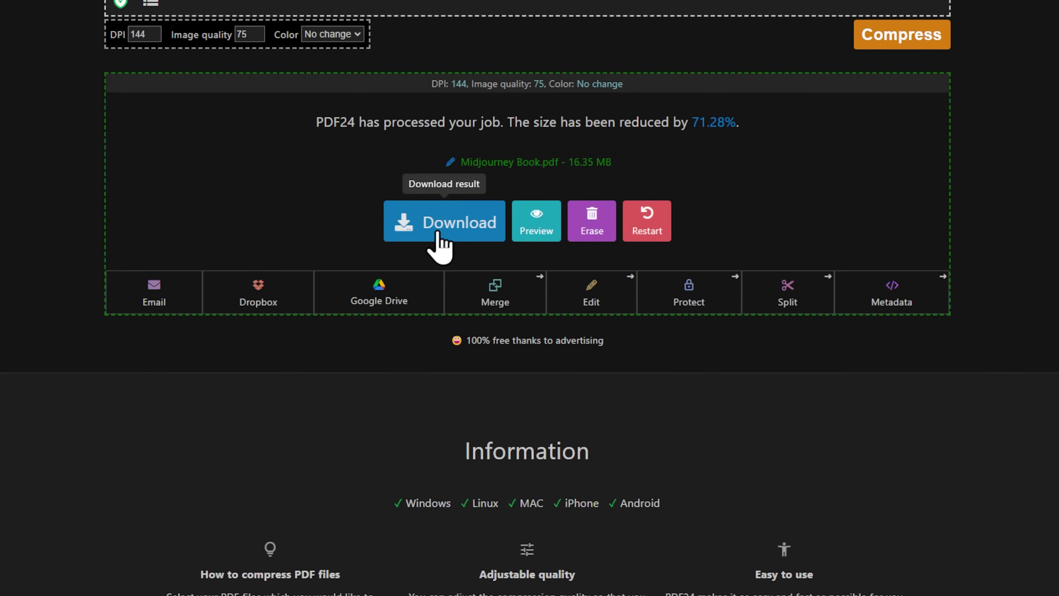
pyautogui.moveTo(929, 22); pyautogui.dragTo(736, 189)
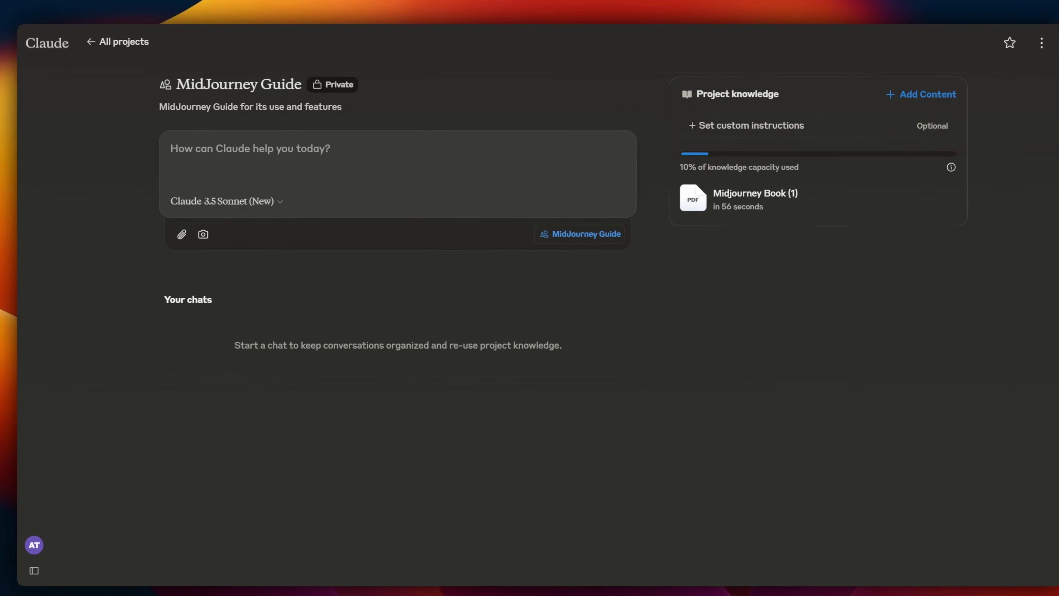
# Ask the project chat 'What is this book about?'
pyautogui.click(278, 163)
pyautogui.write('What is thi')
pyautogui.write('s book about?')
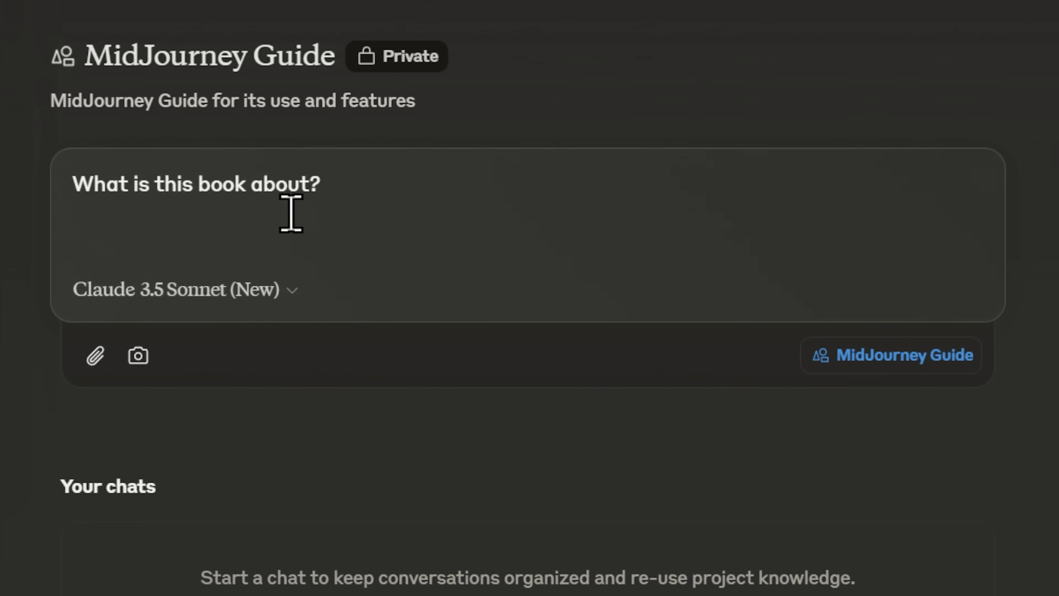
pyautogui.press('Return')
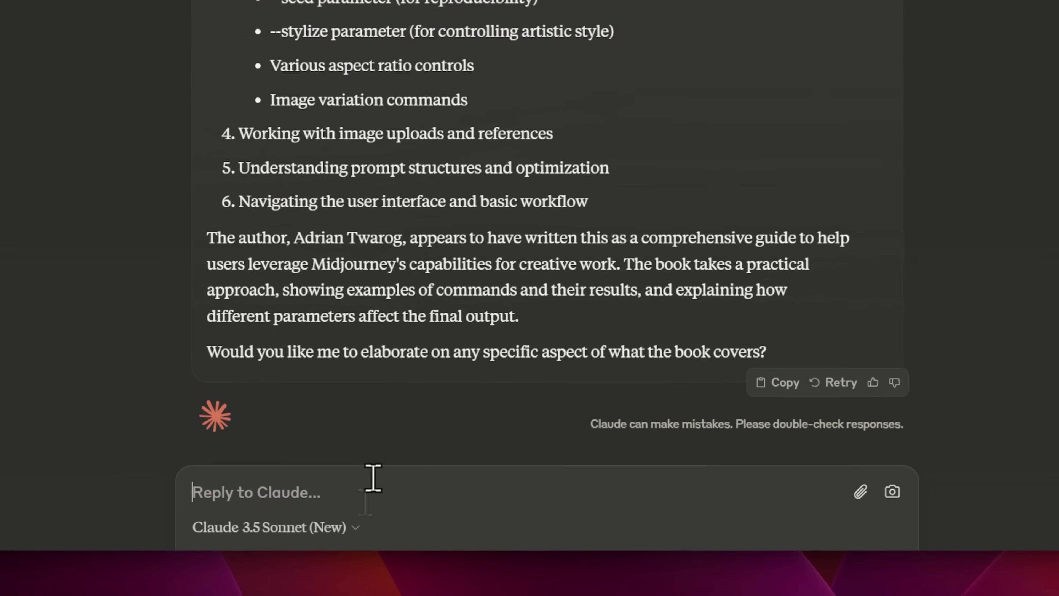
# Request a Midjourney logo prompt for a coding and AI company and select the suggested prompt
pyautogui.write("Based on the content, what's the best way to generate a logo of a")
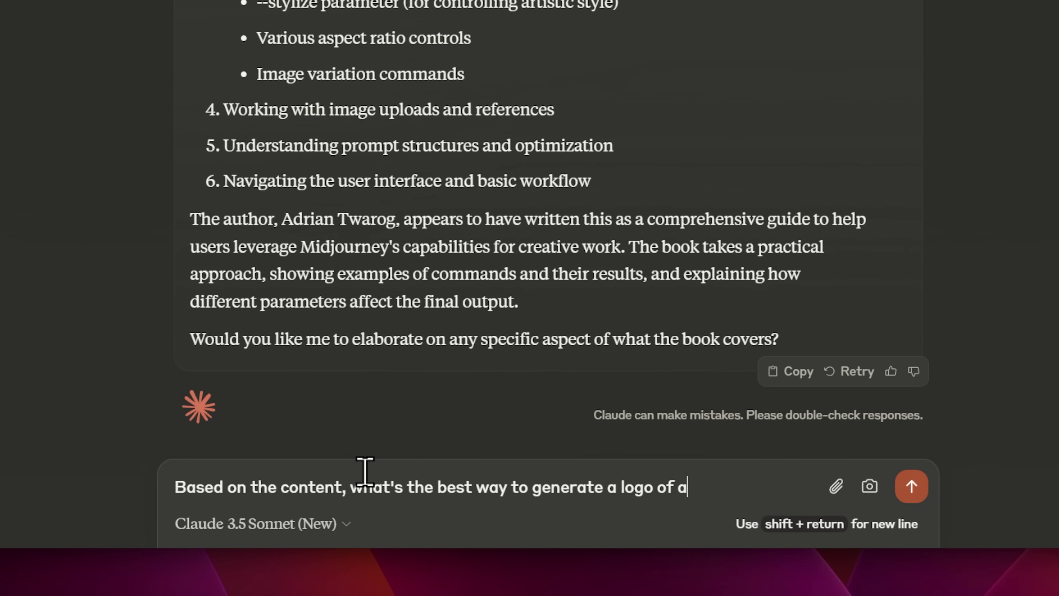
pyautogui.write('company about coding and ai?')
pyautogui.press('Return')
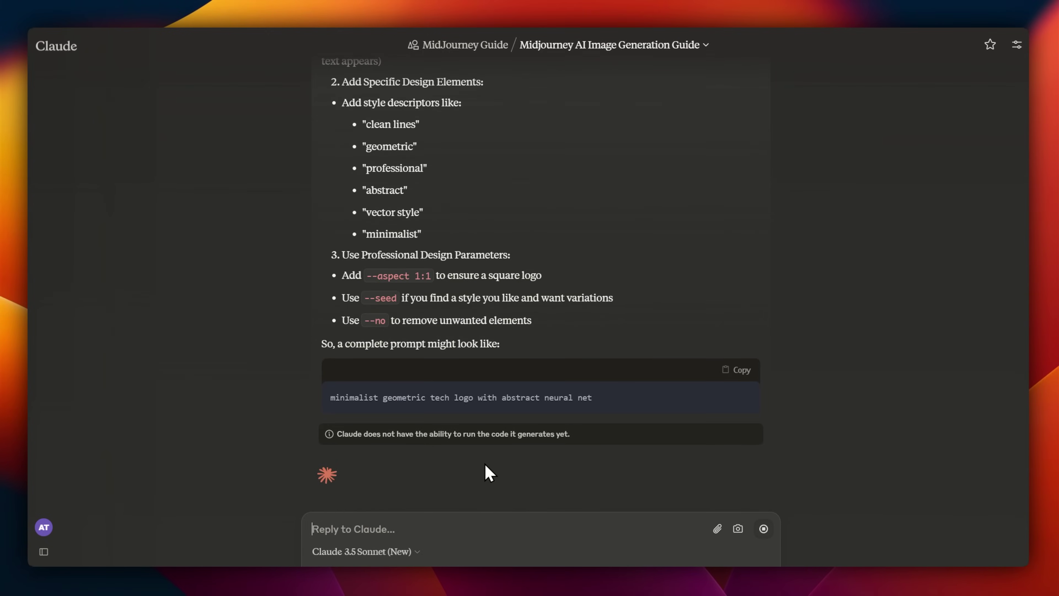
pyautogui.scroll(5, 486, 460)
pyautogui.moveTo(484, 283); pyautogui.dragTo(448, 269)
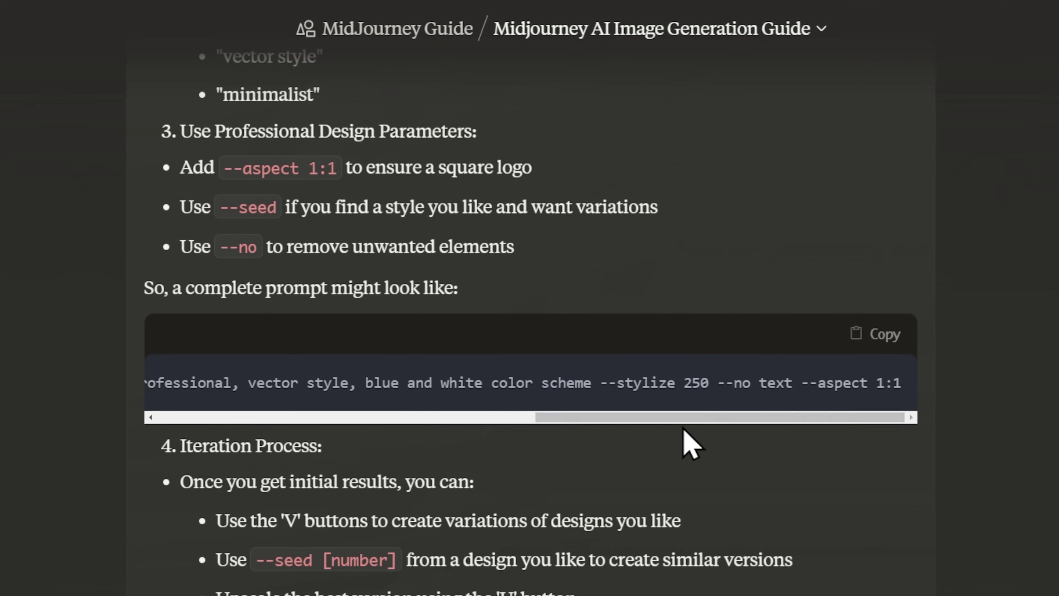
pyautogui.moveTo(911, 397); pyautogui.dragTo(189, 402)
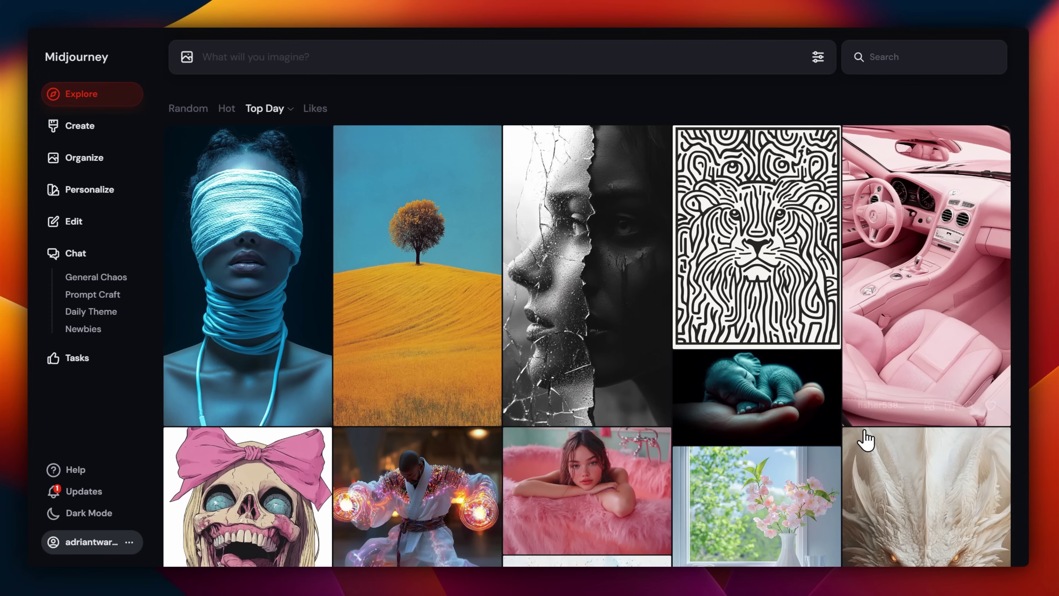
# Generate geometric tech logos in Midjourney from the pasted prompt, then start a new Claude project
pyautogui.write('minimalist geometric tech logo with abstract neural network and code symbols, clean lines, professional, vector style, blue and white color scheme --stylize 250 --no text --aspect 1:1')
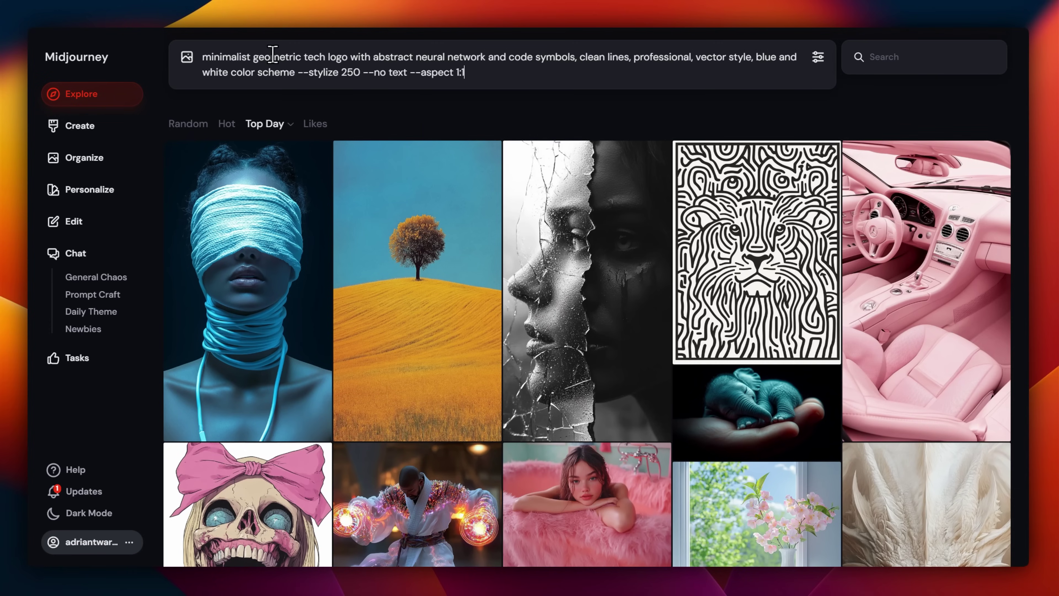
pyautogui.press('Return')
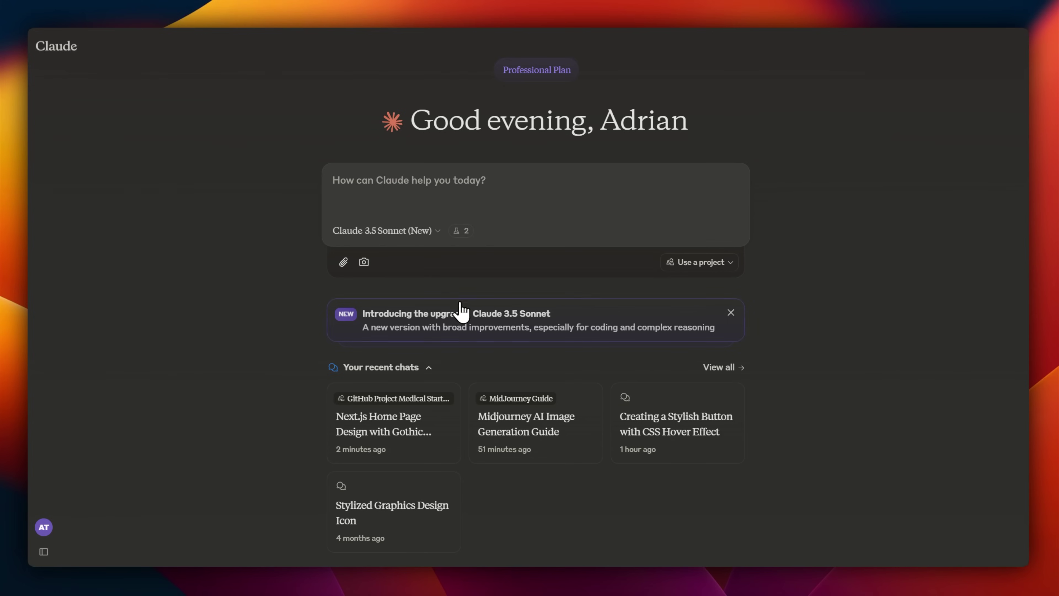
pyautogui.moveTo(55, 61)
pyautogui.click(74, 97)
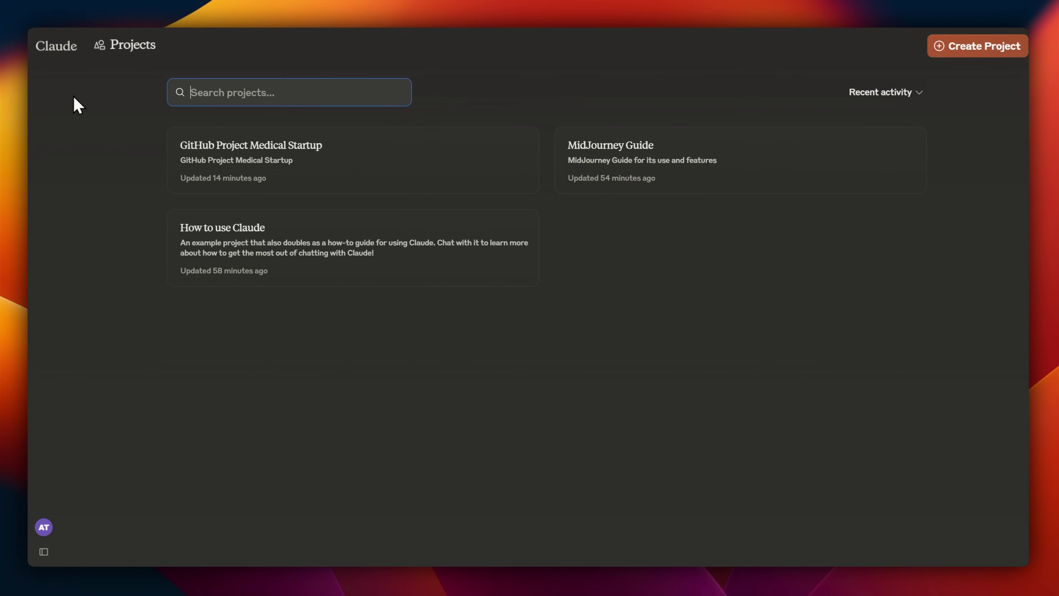
pyautogui.click(944, 59)
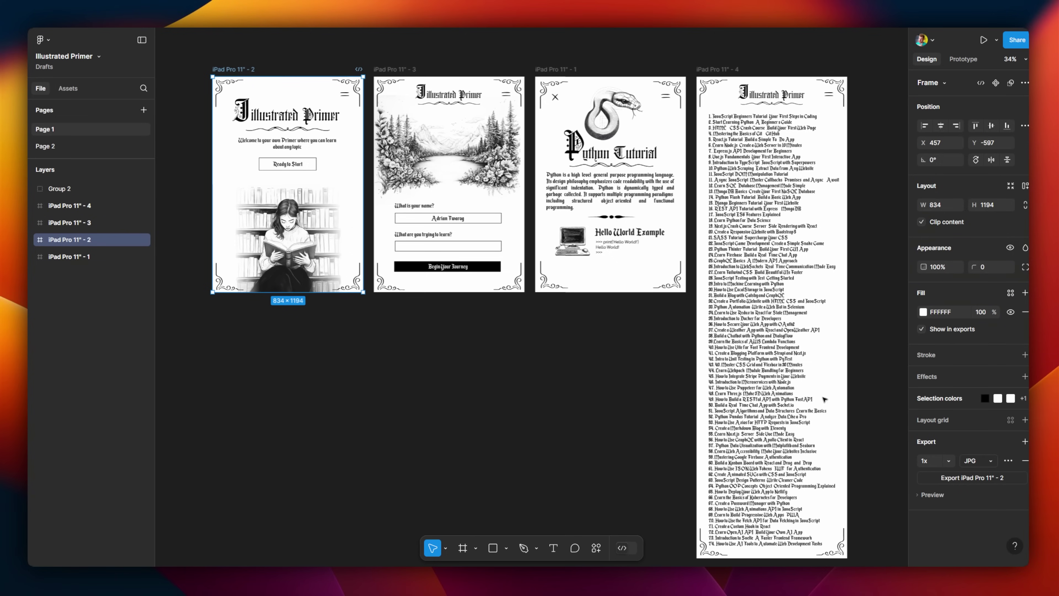
pyautogui.press('Escape')
pyautogui.scroll(6, 211, 79)
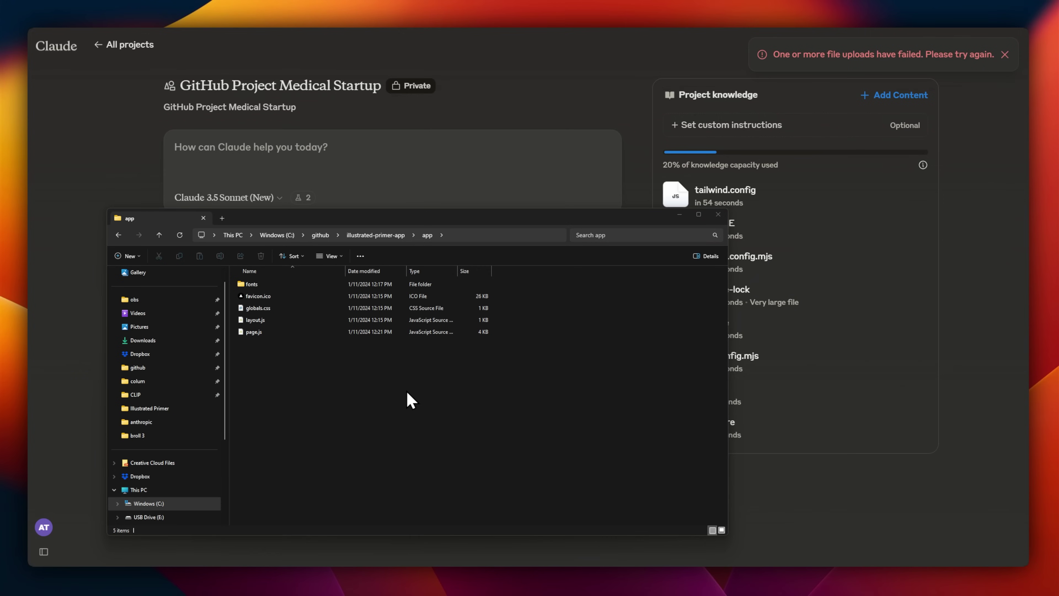
# Add the app folder files to project knowledge and send the home-page request with the Illustrated Primer screenshot
pyautogui.moveTo(361, 388); pyautogui.dragTo(260, 304)
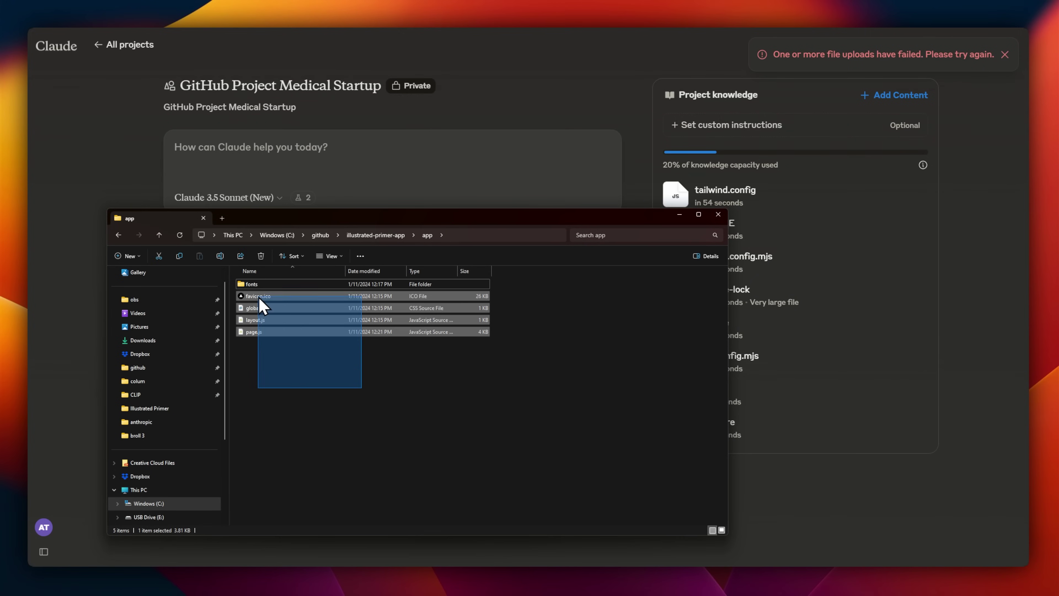
pyautogui.moveTo(860, 288); pyautogui.dragTo(816, 276)
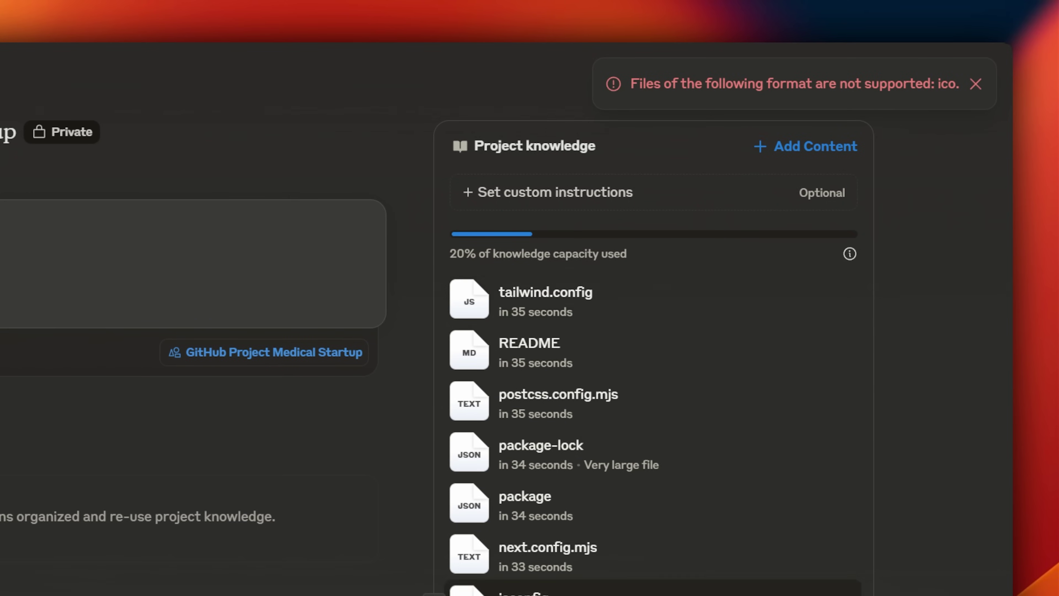
pyautogui.write("I'm designing an application using next js, please help me design the home page to look like the follow")
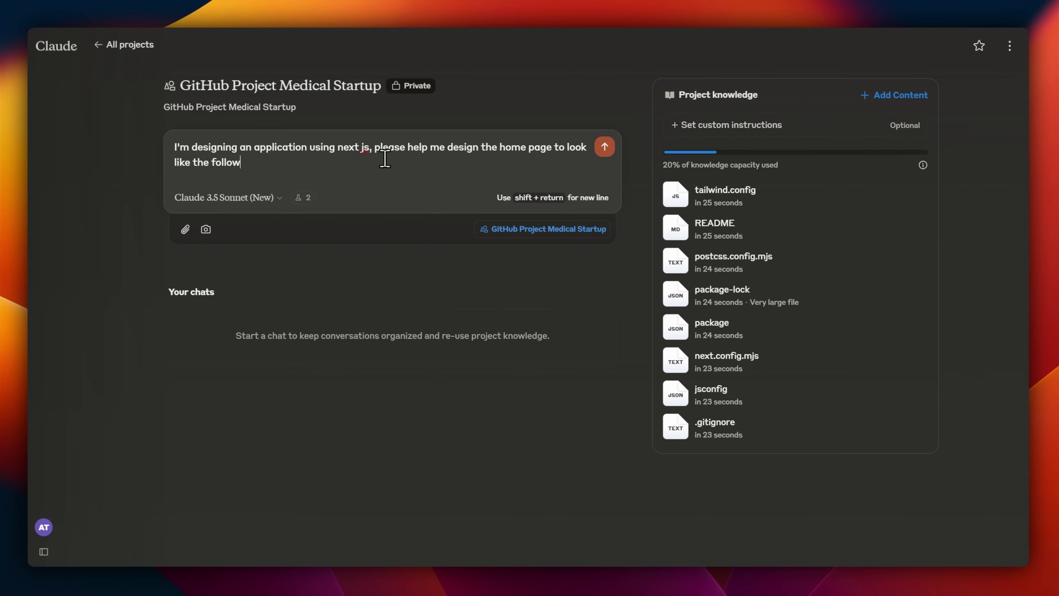
pyautogui.press('super+v')
pyautogui.click(604, 147)
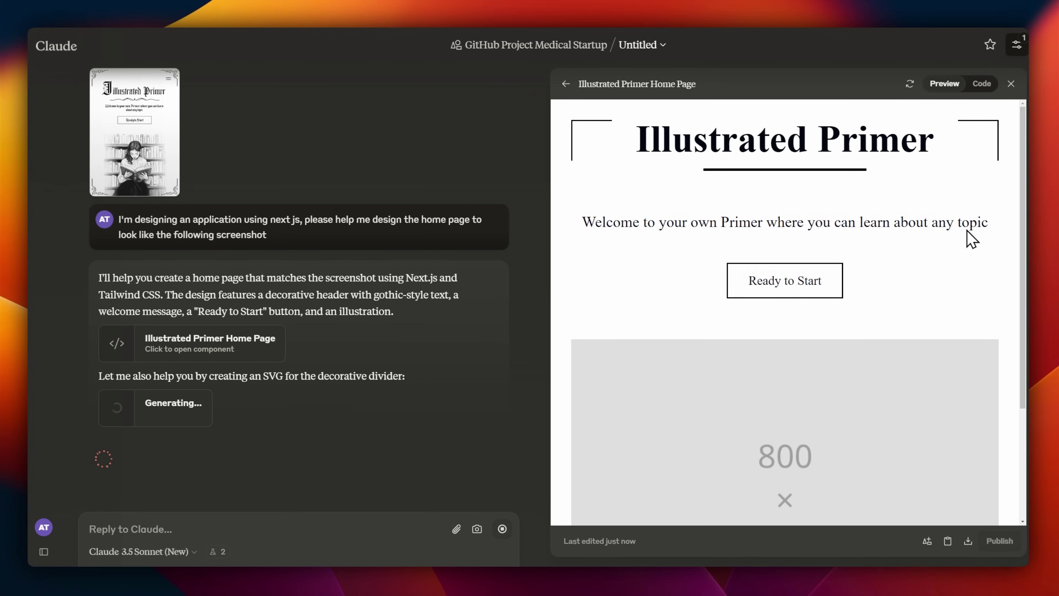
pyautogui.moveTo(1019, 211); pyautogui.dragTo(1024, 355)
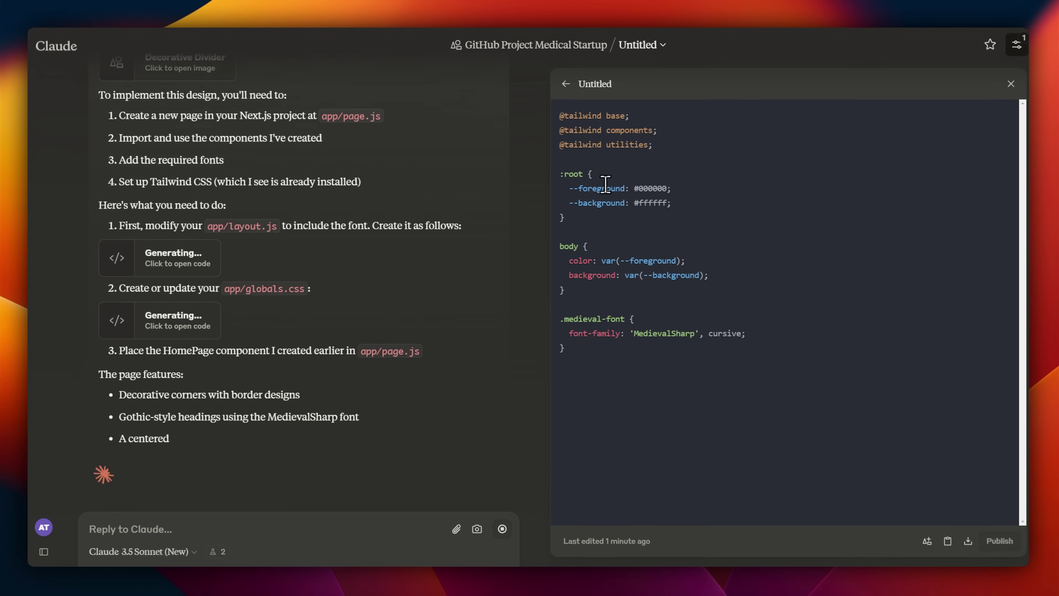
pyautogui.click(566, 83)
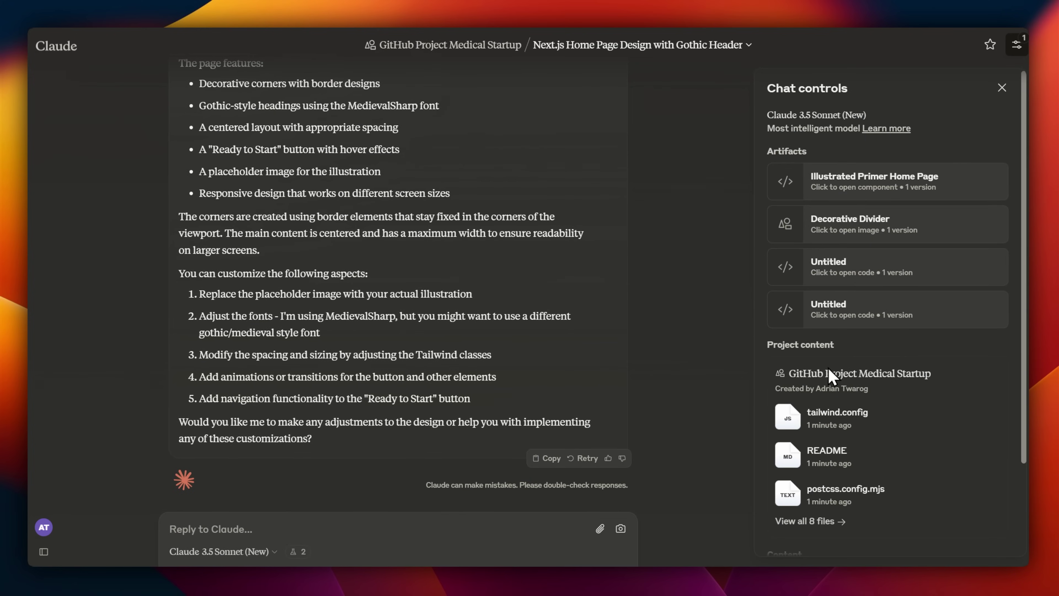
pyautogui.click(955, 183)
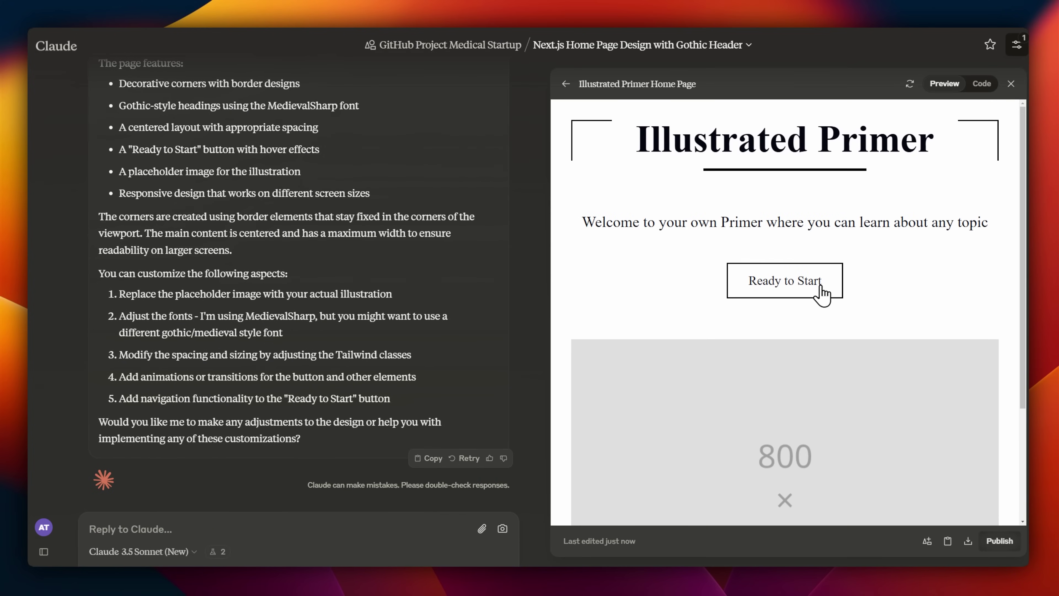
pyautogui.scroll(-4, 821, 292)
pyautogui.scroll(4, 823, 289)
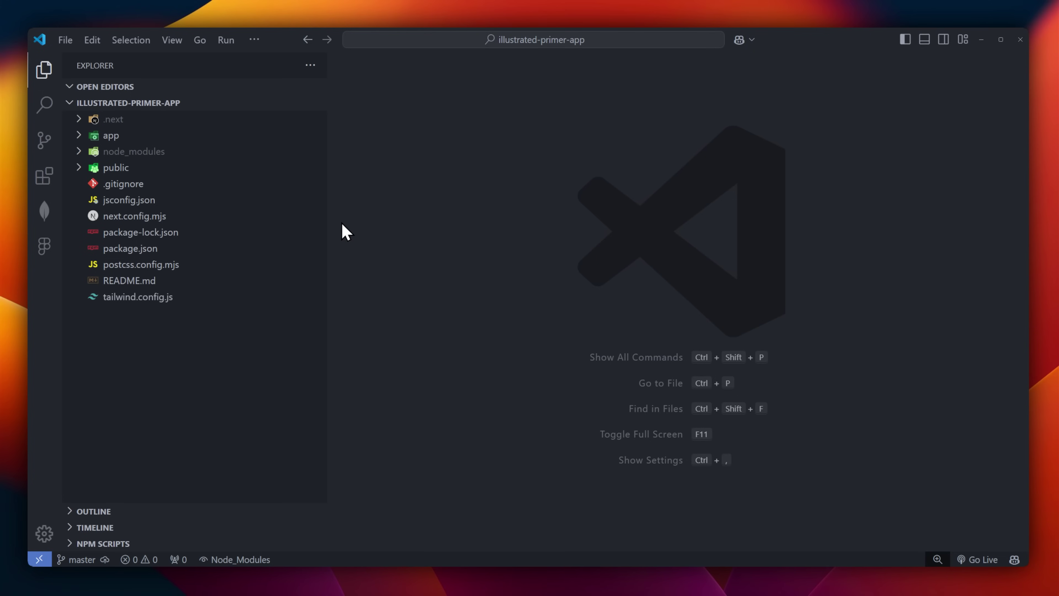
# Search extensions for 'claude', install Cline (prev. Claude Dev) v2.1.2, and open its panel
pyautogui.moveTo(329, 217); pyautogui.dragTo(283, 217)
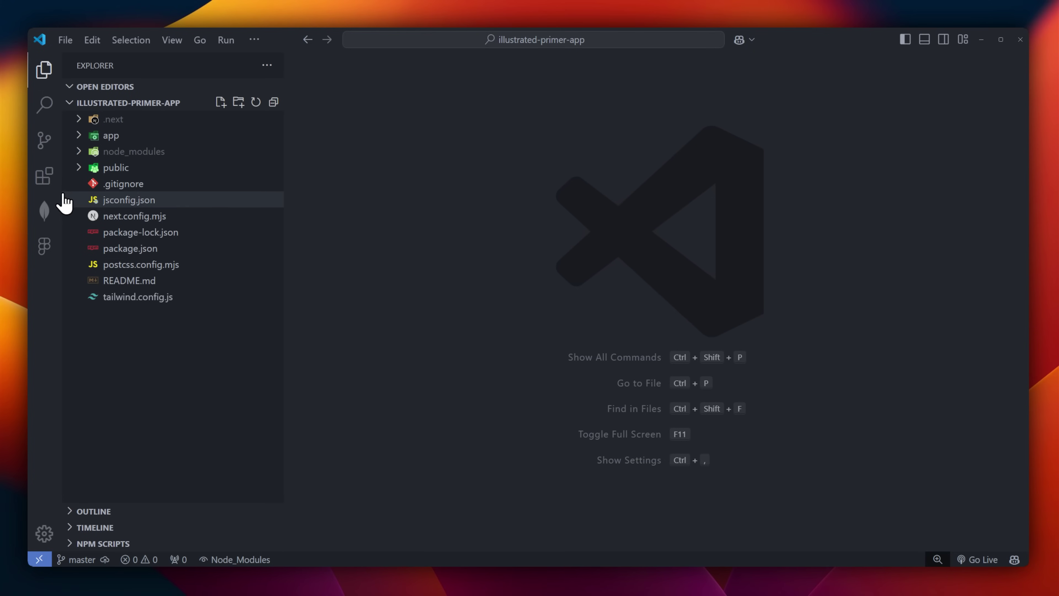
pyautogui.click(43, 179)
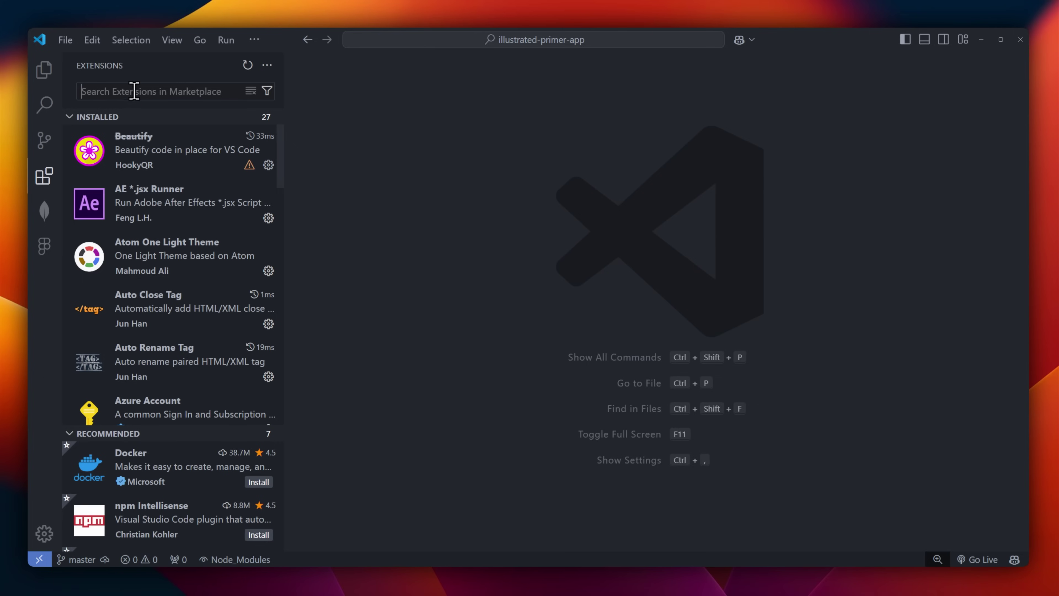
pyautogui.write('claude')
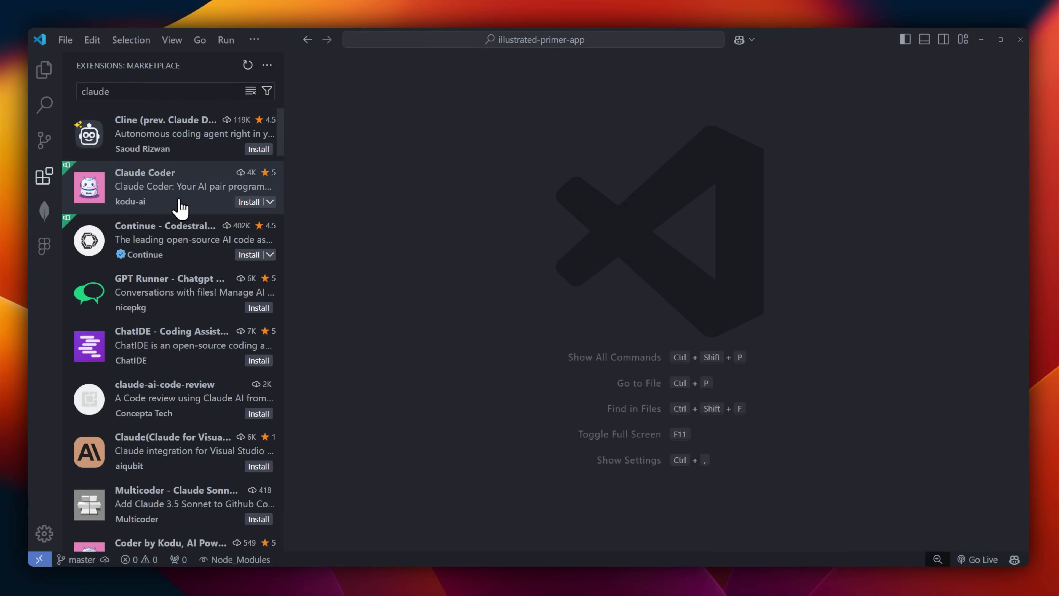
pyautogui.click(203, 160)
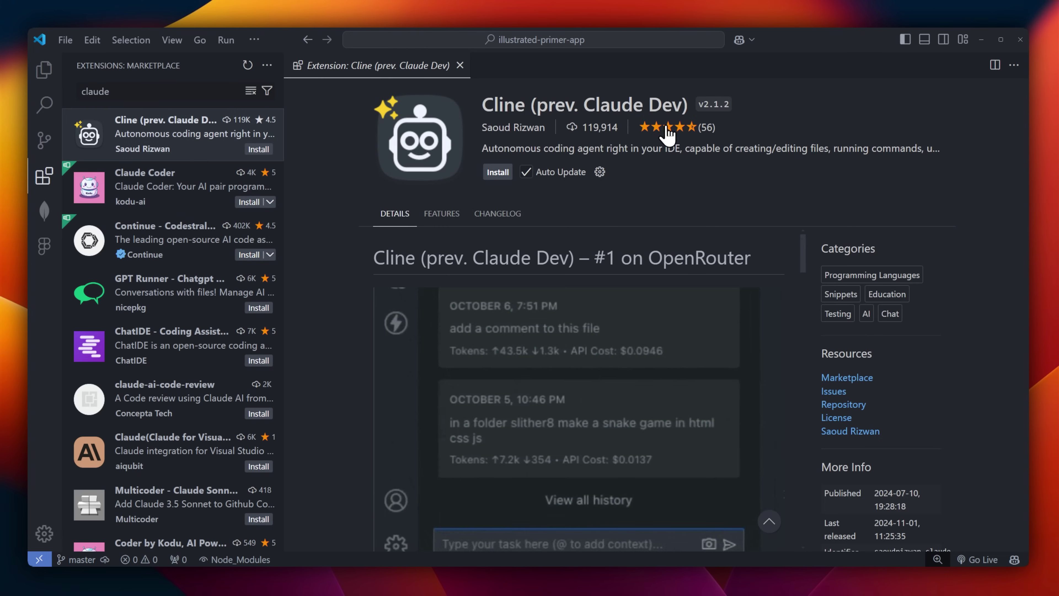
pyautogui.doubleClick(592, 128)
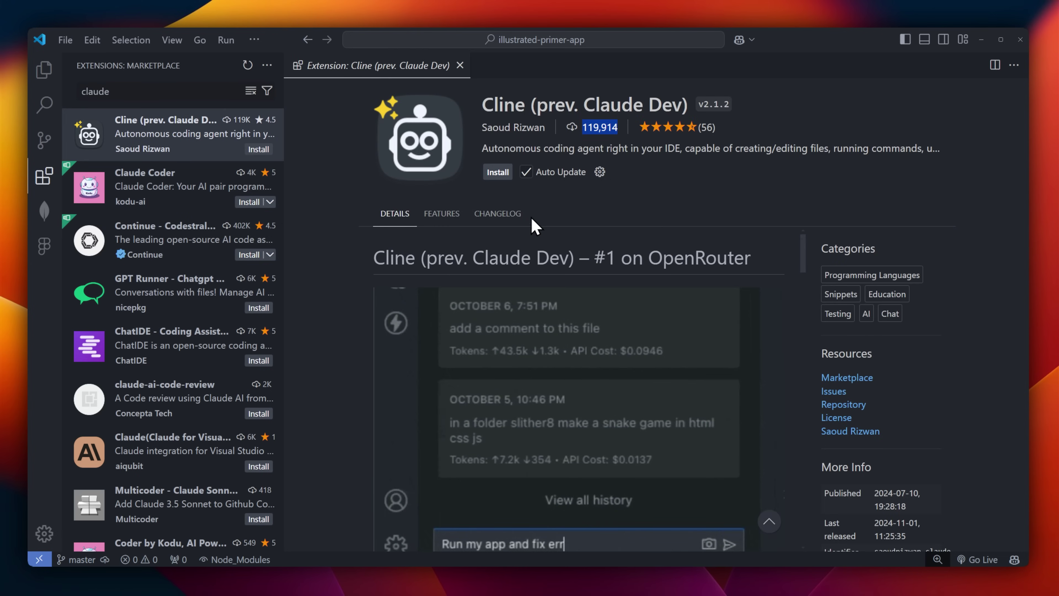
pyautogui.click(499, 173)
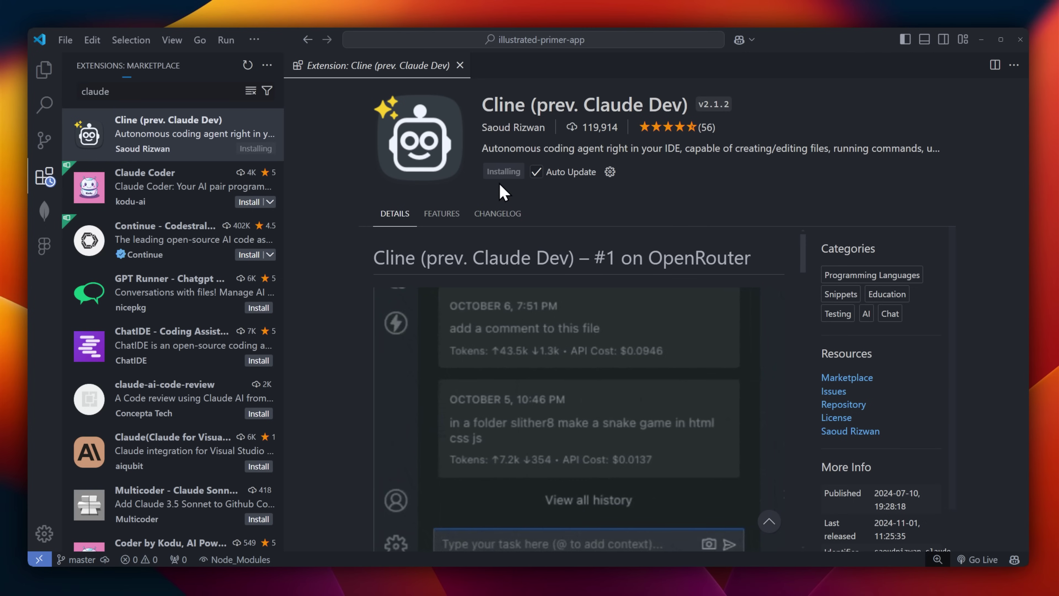
pyautogui.click(45, 248)
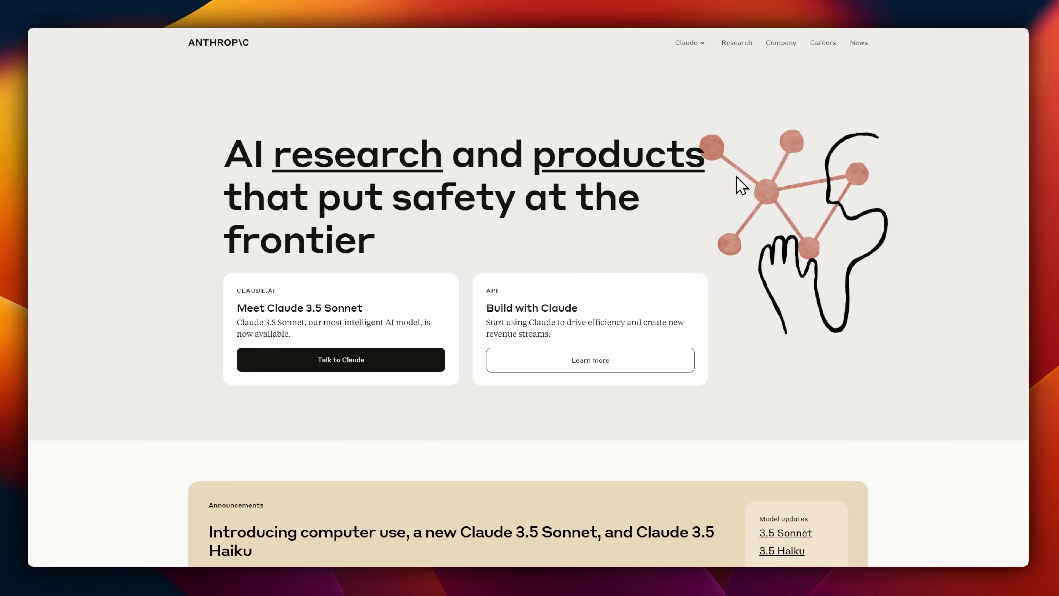
pyautogui.moveTo(687, 38)
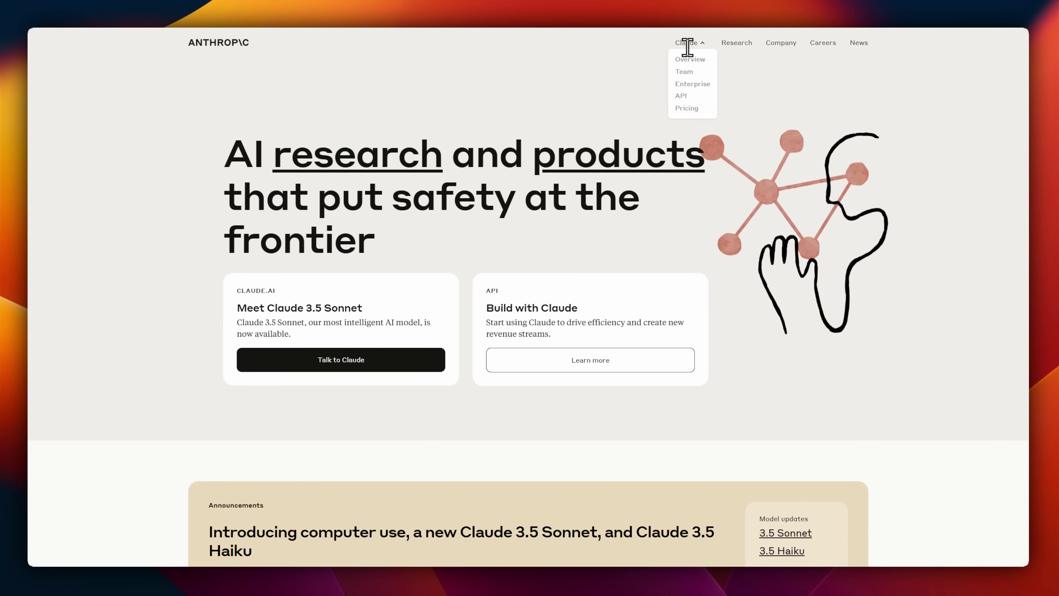
# Go from the Claude API page into Anthropic Console's API keys settings and start a new key
pyautogui.click(681, 96)
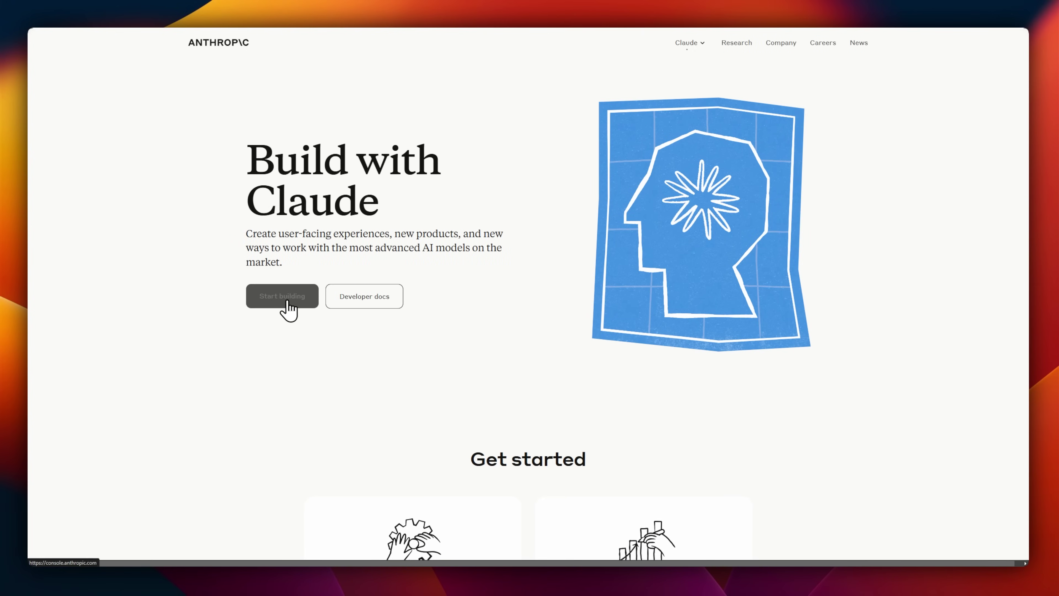
pyautogui.click(288, 303)
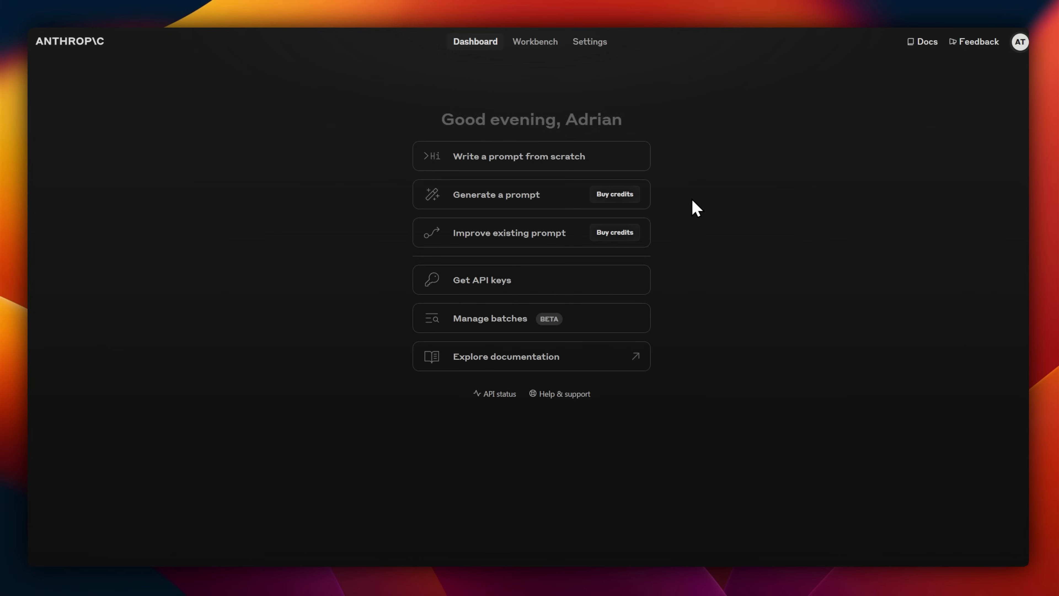
pyautogui.click(525, 287)
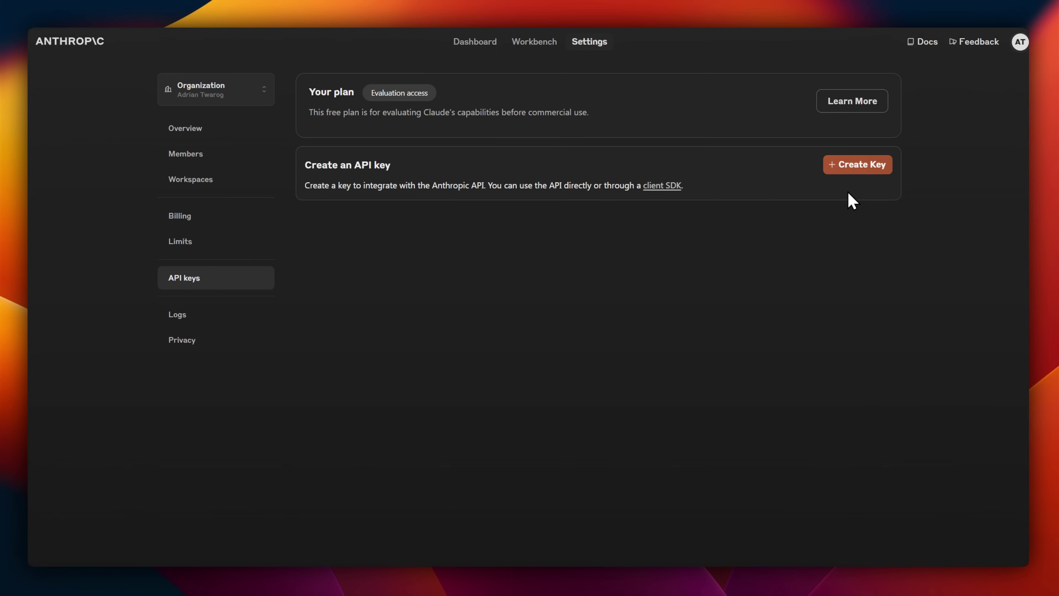
pyautogui.click(858, 164)
# Create the API key named 'test' and finish Cline setup with the Anthropic key
pyautogui.write('testing')
pyautogui.click(619, 363)
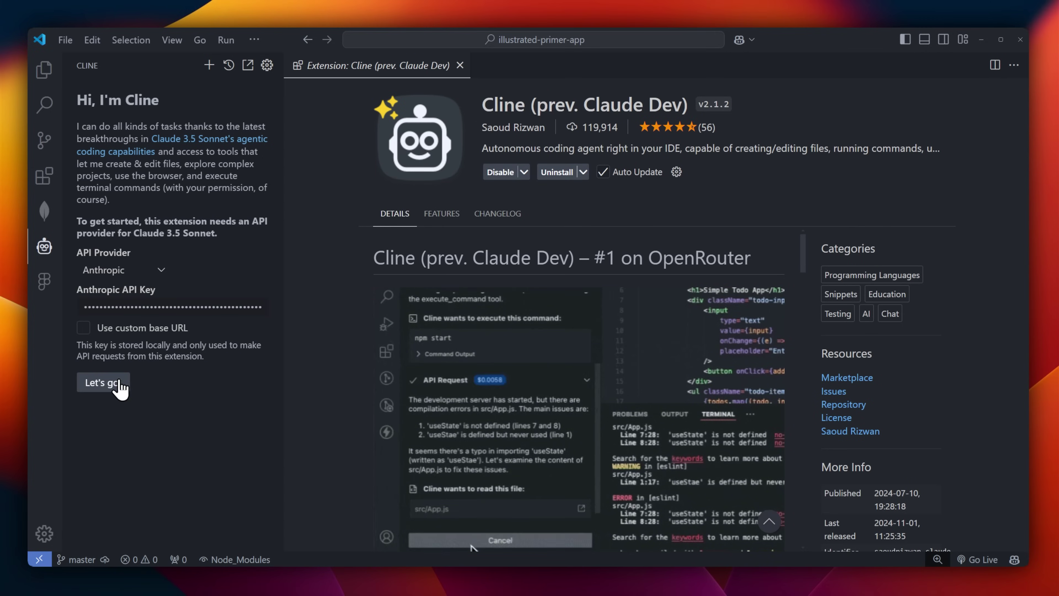
pyautogui.click(93, 383)
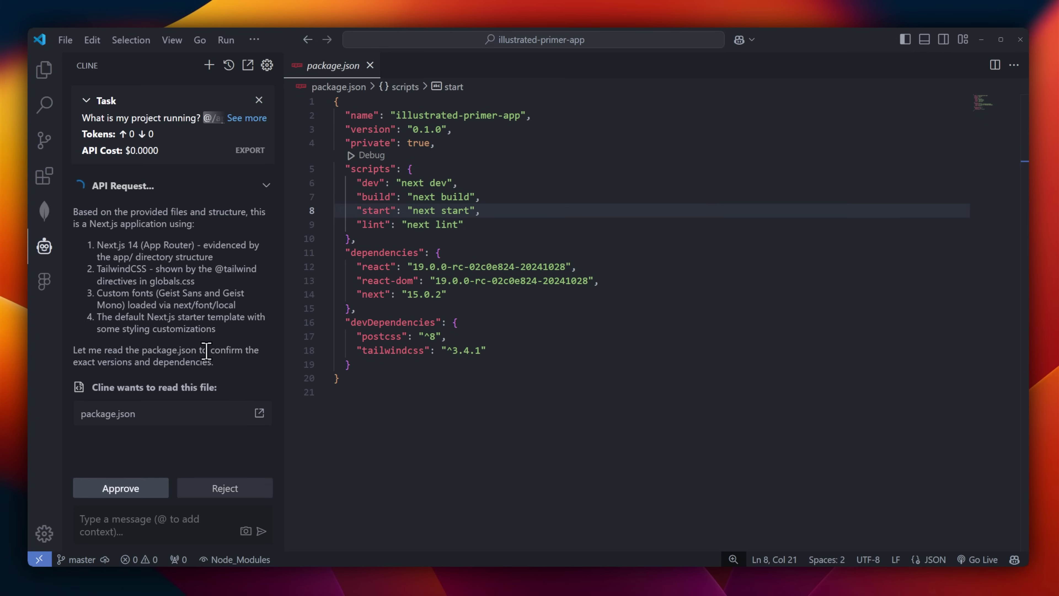
# Approve Cline reading package.json, running npm run dev, and checking the app in the browser
pyautogui.moveTo(95, 257); pyautogui.dragTo(230, 345)
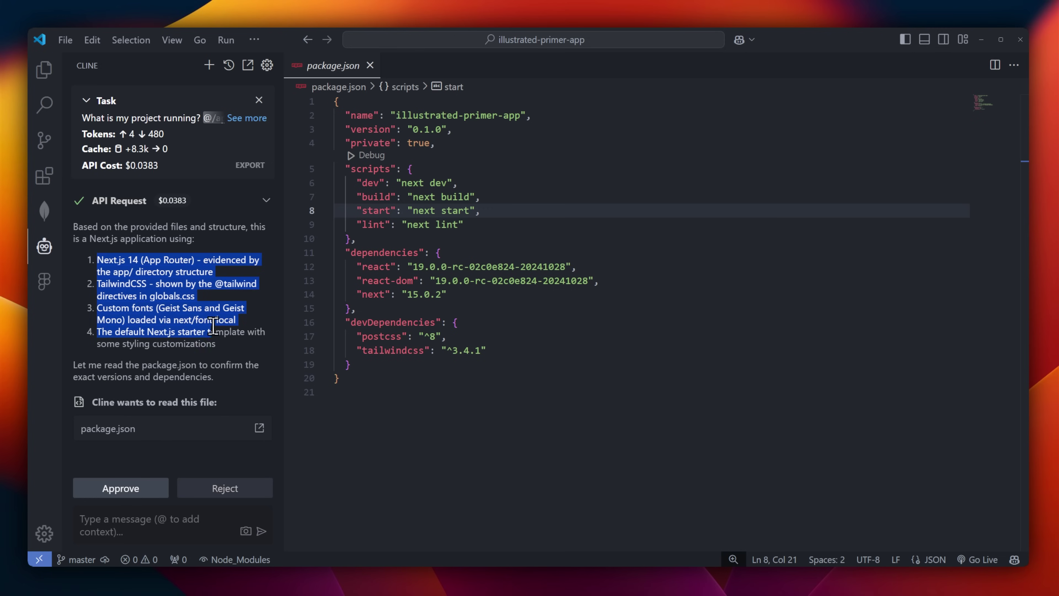
pyautogui.click(230, 345)
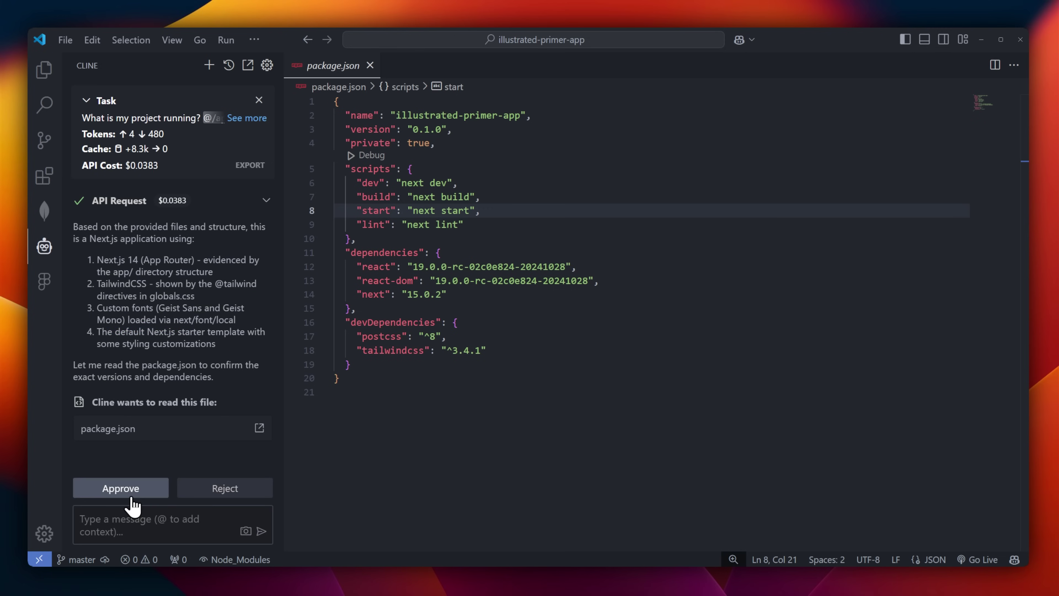
pyautogui.click(121, 488)
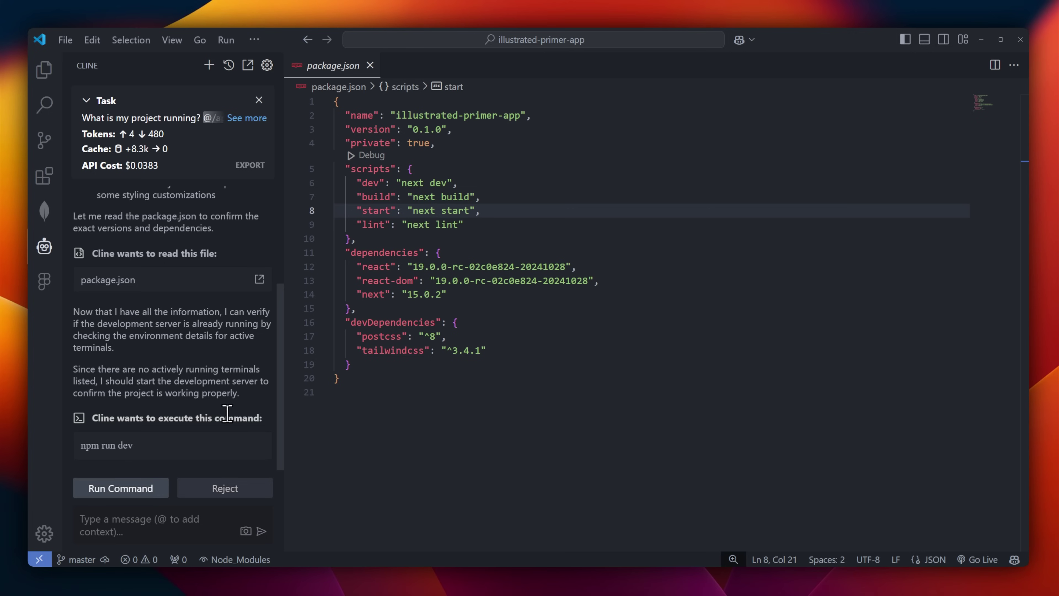
pyautogui.click(131, 492)
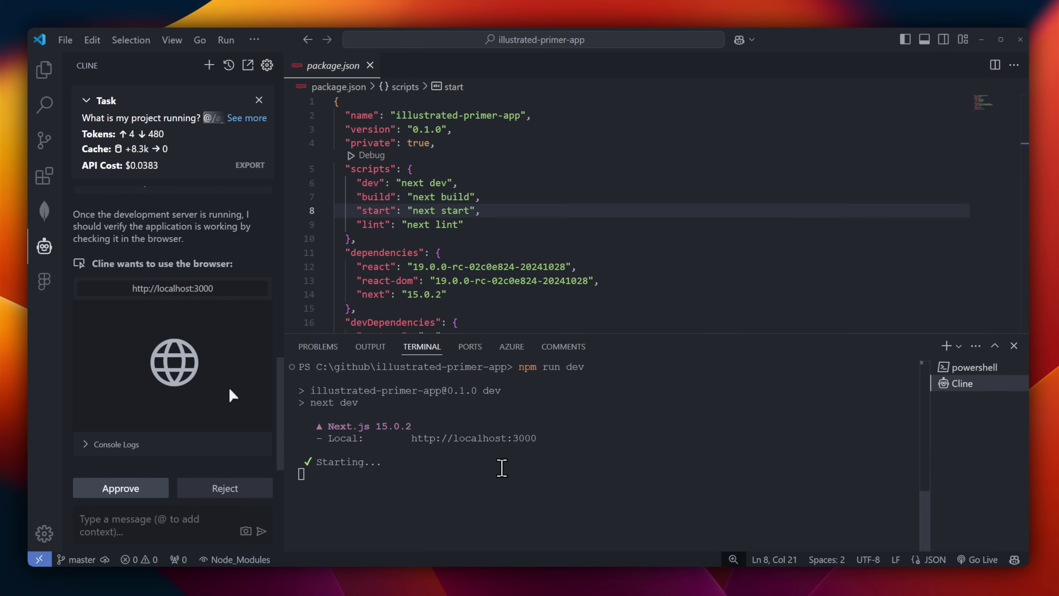
pyautogui.click(125, 492)
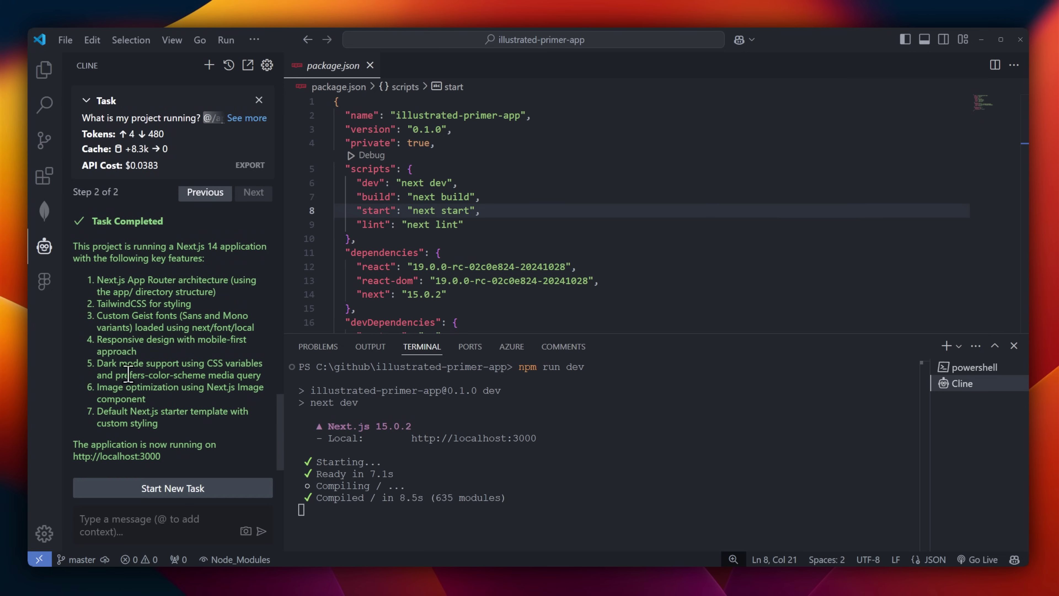
# Ask Cline to create a basic Tailwind header with a hamburger drop-down menu
pyautogui.click(177, 524)
pyautogui.write('Create a basic header using tailwindcss which has a hamburger menu and drop down when clicked that is full screen with 4 options, ho')
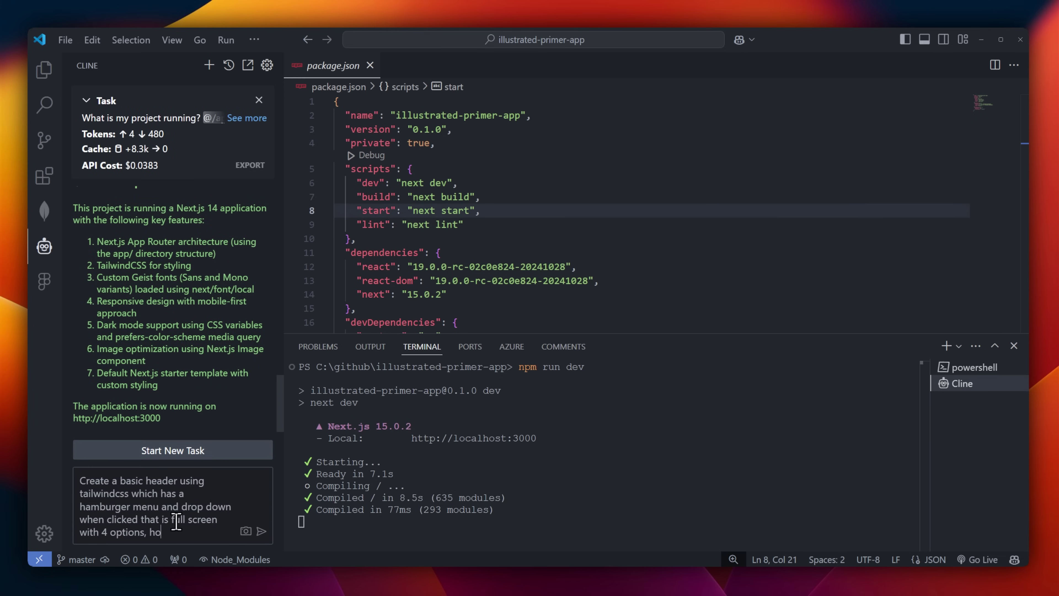
pyautogui.write('me, about, features and contact us')
pyautogui.press('Return')
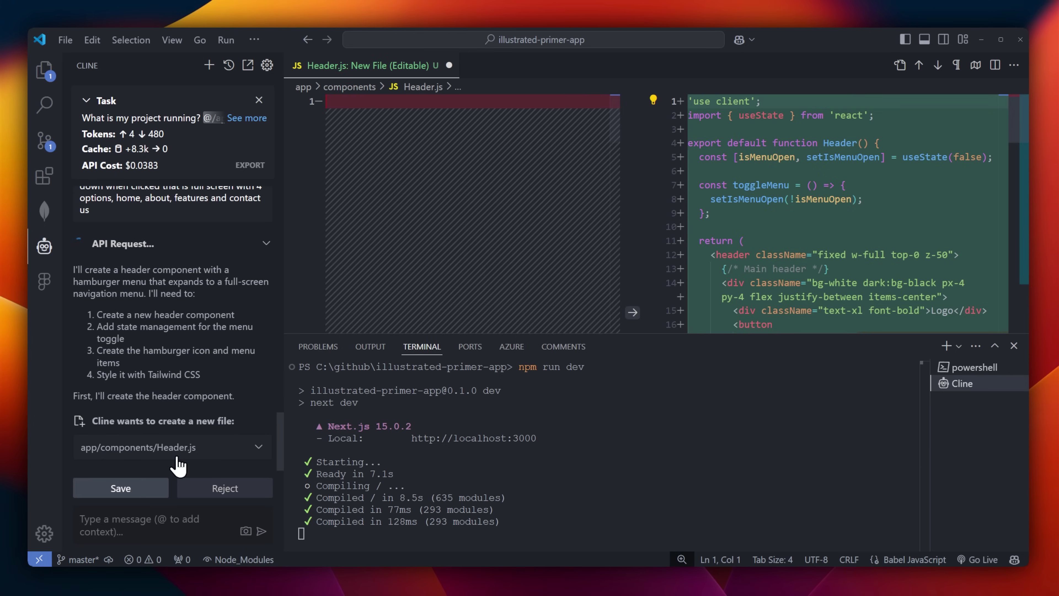
# Review and save Cline's Header.js and page.js changes, then approve its next command
pyautogui.click(95, 461)
pyautogui.click(256, 227)
pyautogui.click(121, 488)
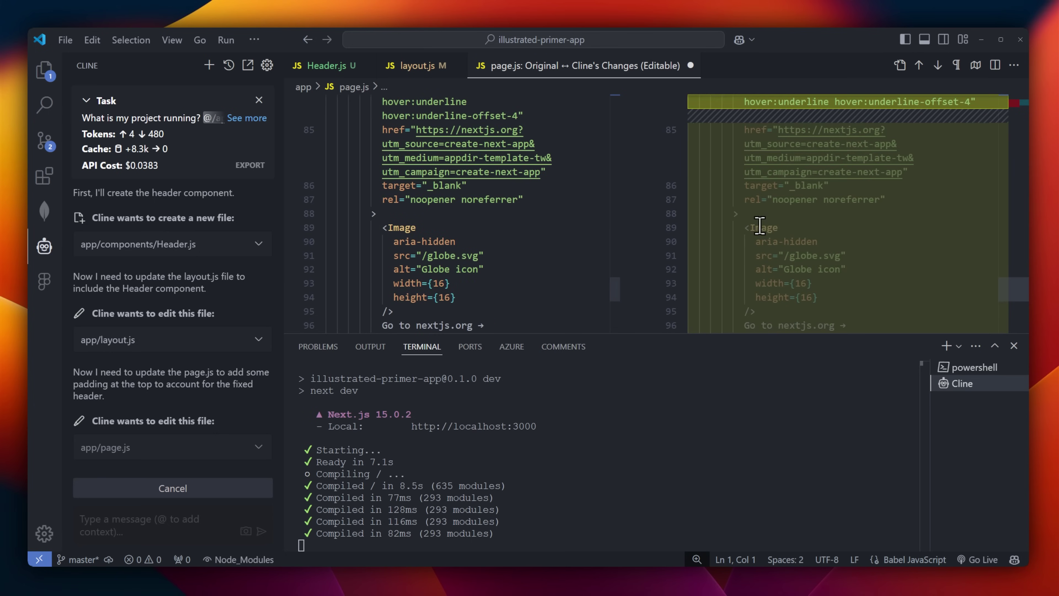
pyautogui.click(120, 488)
pyautogui.click(149, 486)
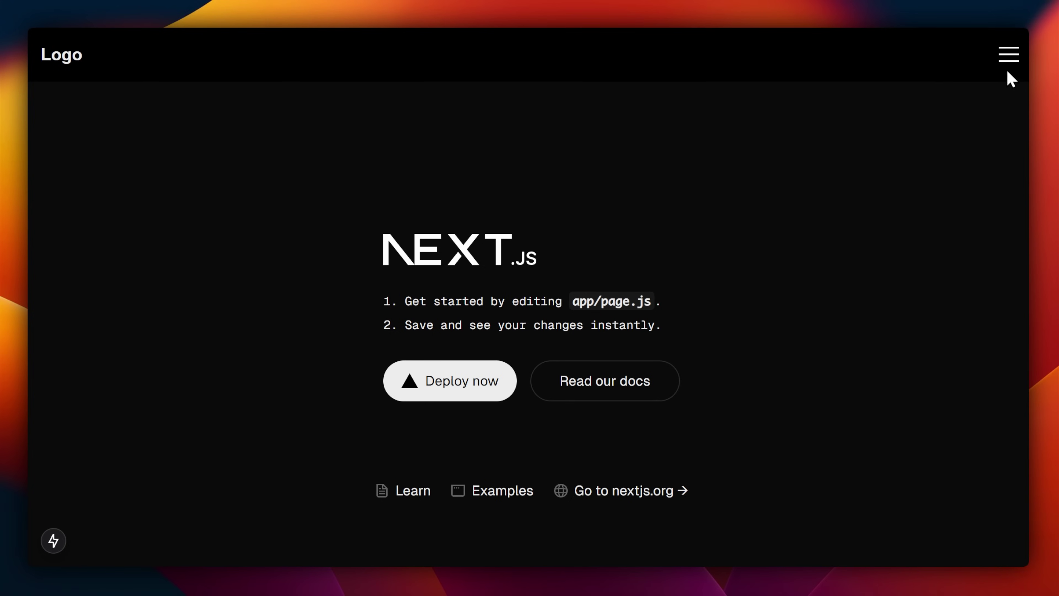
pyautogui.click(1008, 62)
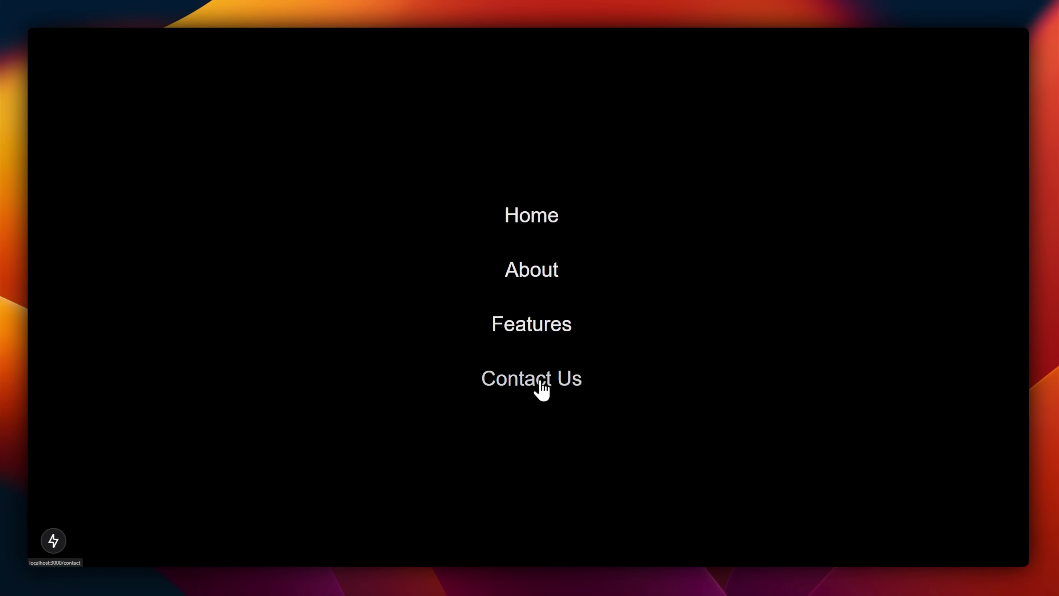
pyautogui.click(542, 213)
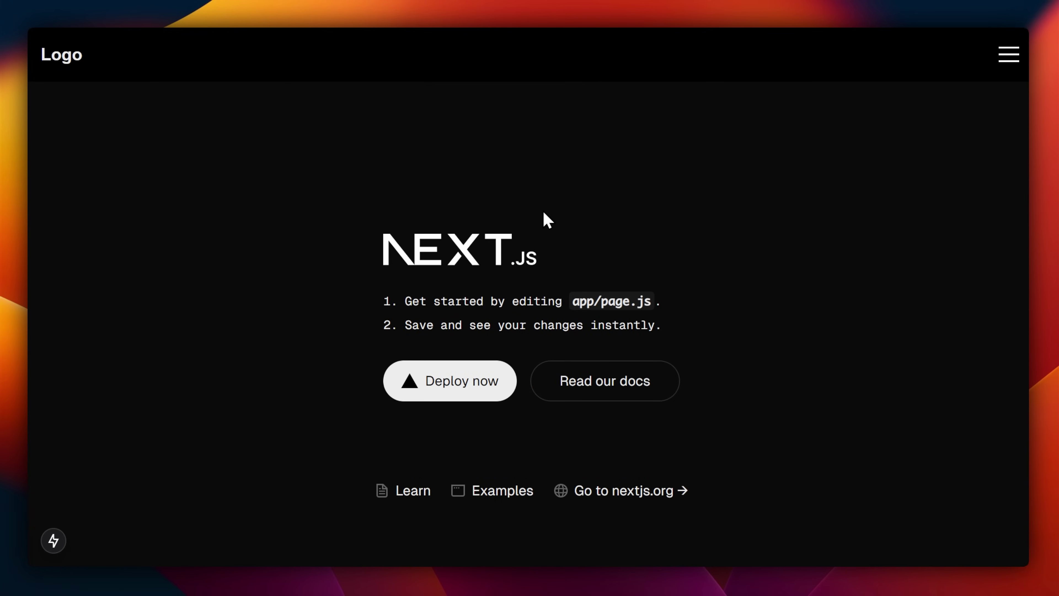